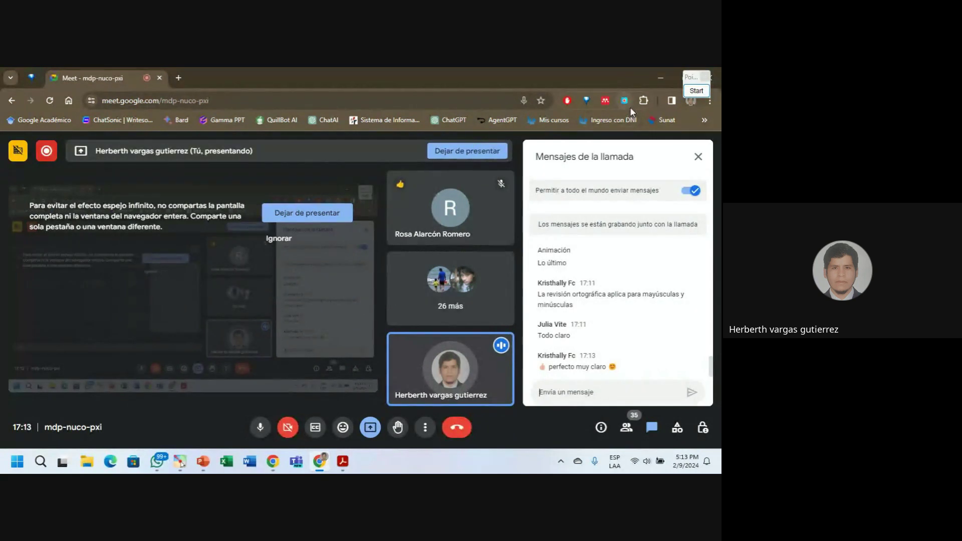
Switch from the video call to the ITEC123 presentation in PowerPoint and look over its view options
left_click(659, 80)
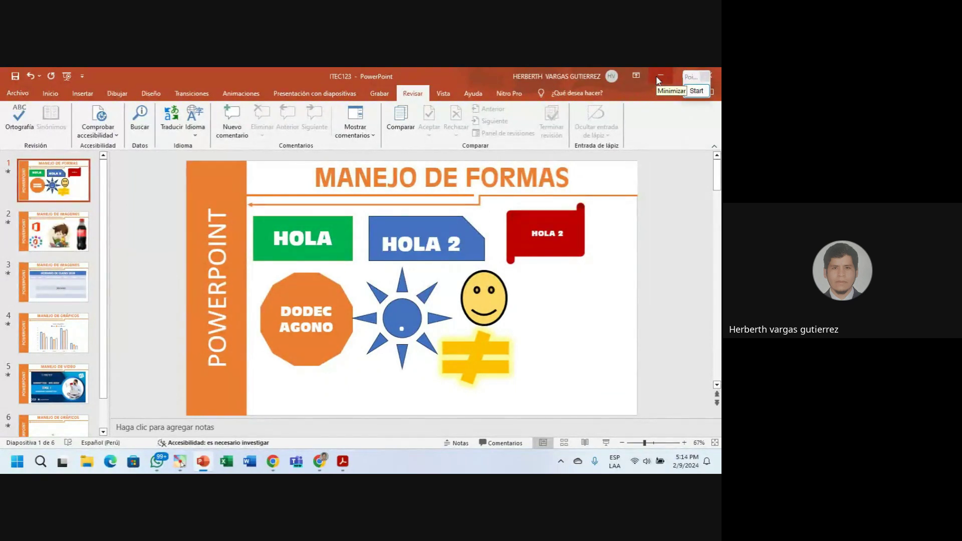
left_click(442, 94)
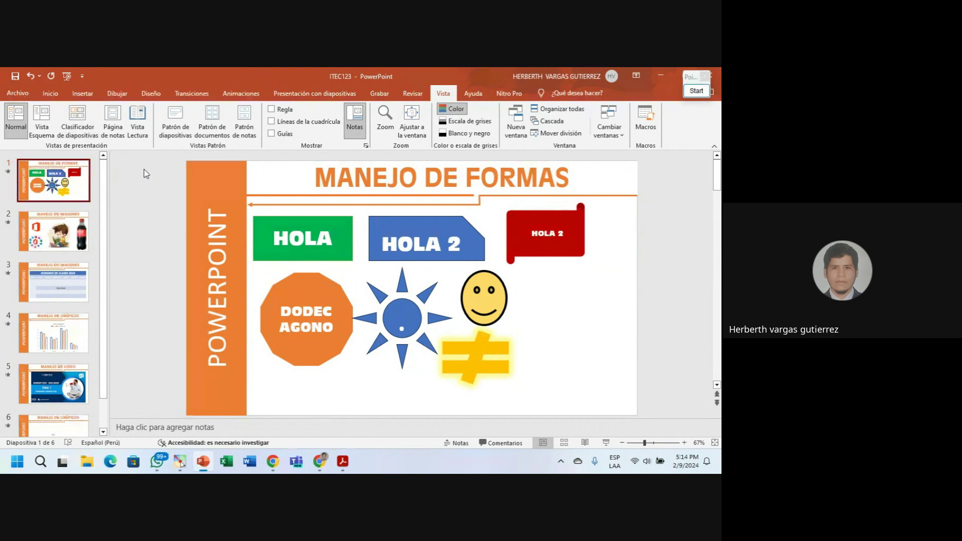
left_click(50, 93)
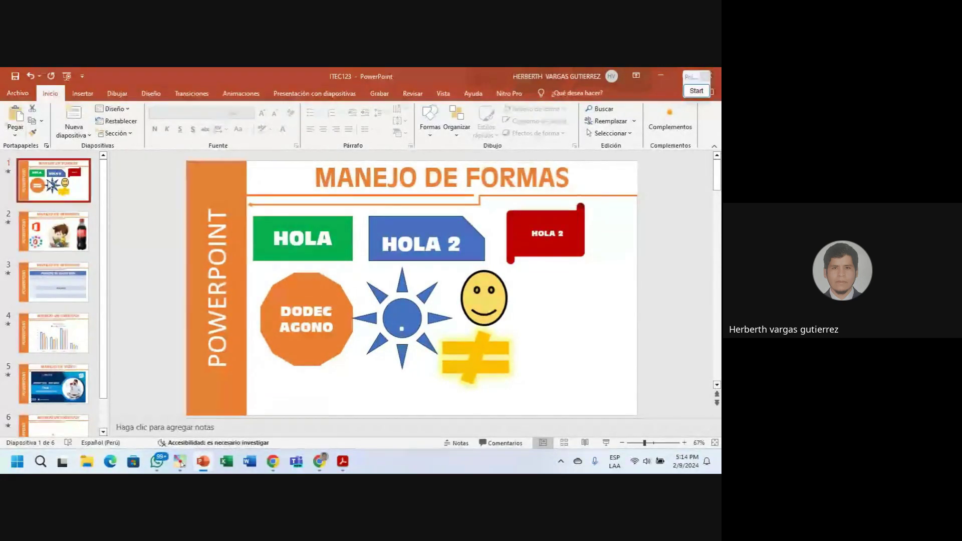
Save a copy of the presentation in the Documents folder under the name PRESENTACIÓN ITEC123
left_click(19, 96)
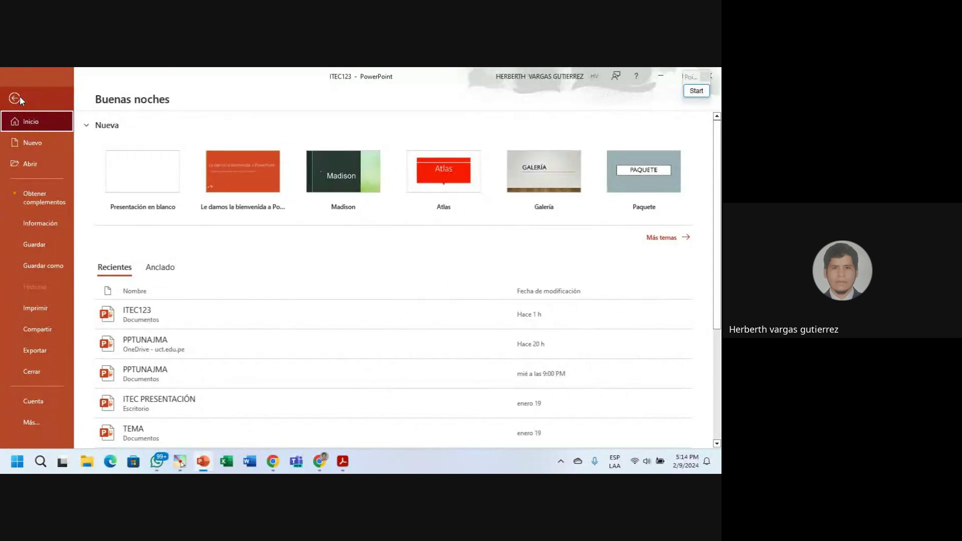
left_click(47, 266)
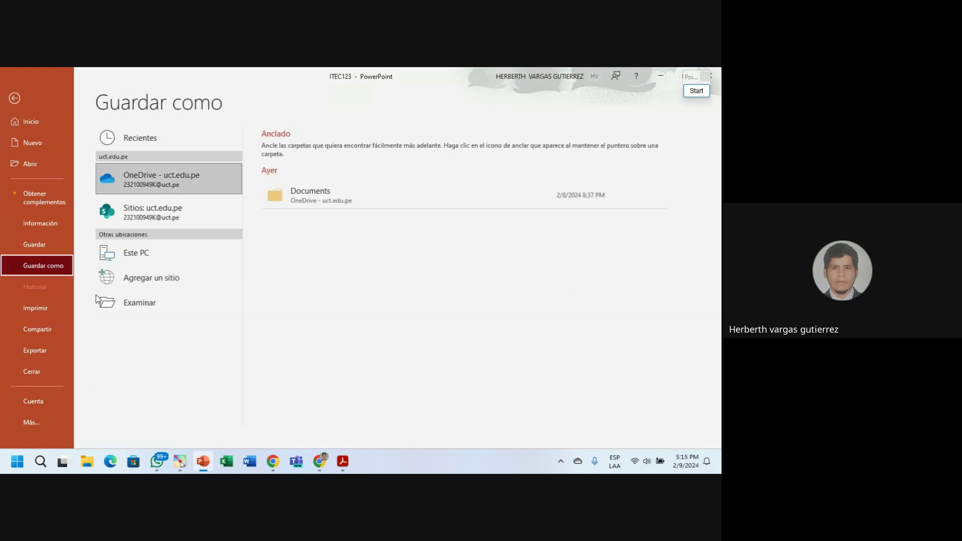
left_click(149, 307)
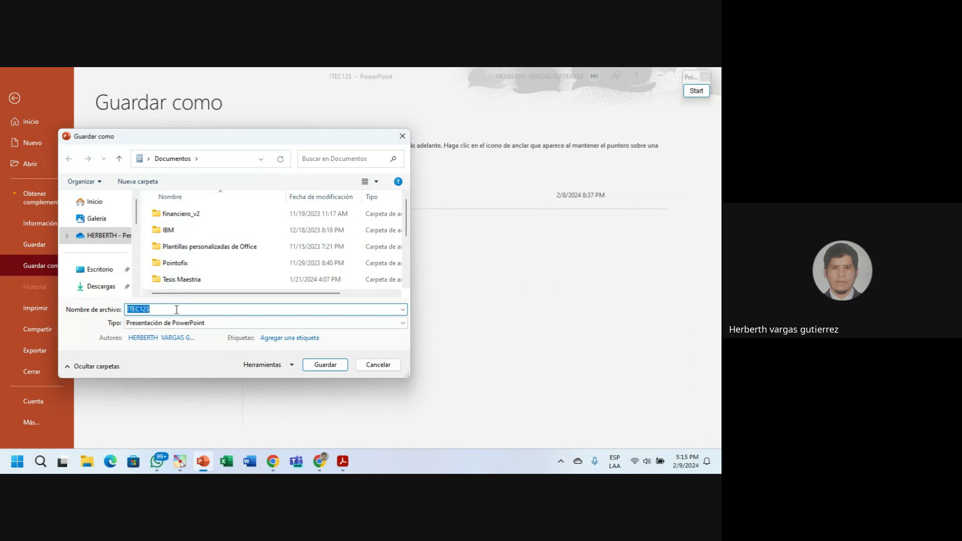
left_click(176, 310)
type("PRESENTACION")
key("BackSpace")
key("BackSpace")
type("ÓN")
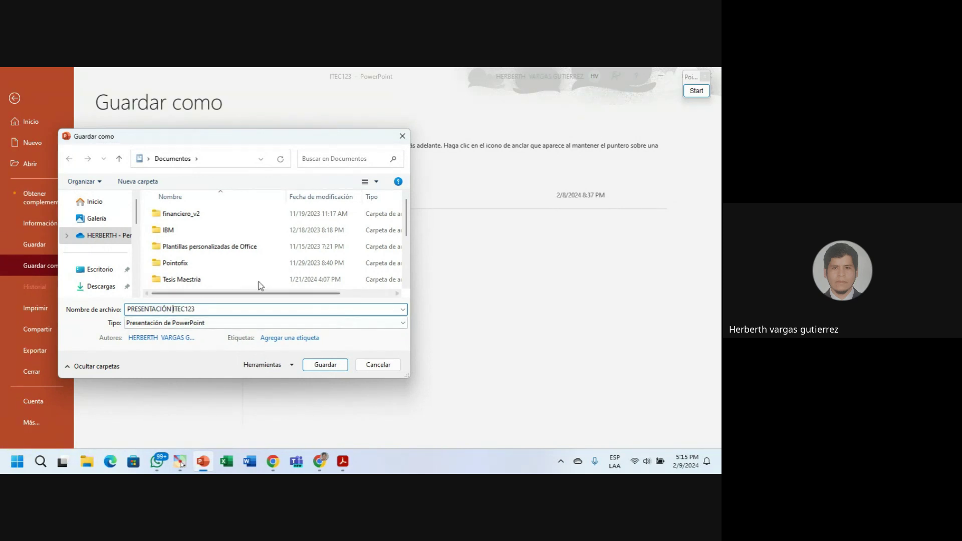
left_click(325, 365)
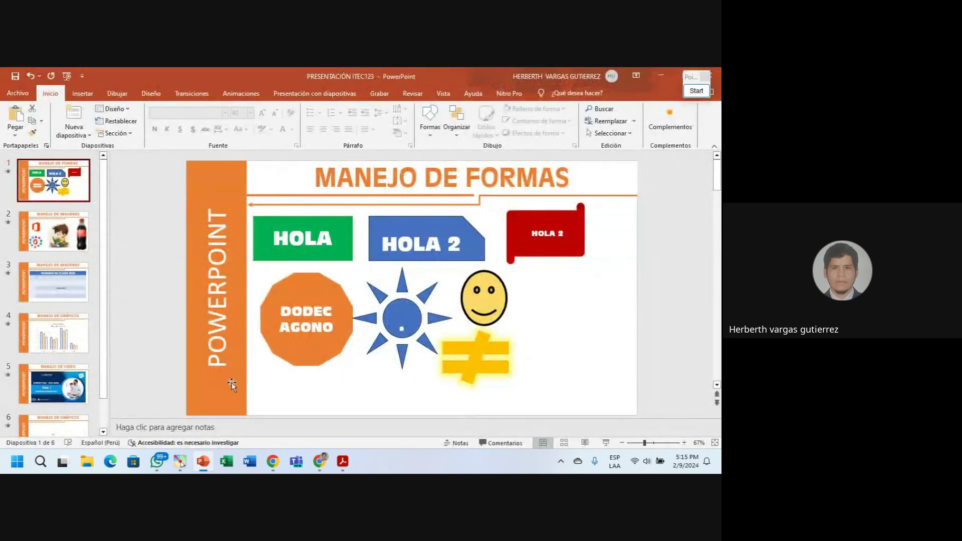
Switch to File Explorer, sort the Documents folder by modification date and select the PRESENTACIÓN ITEC123 file
left_click(88, 462)
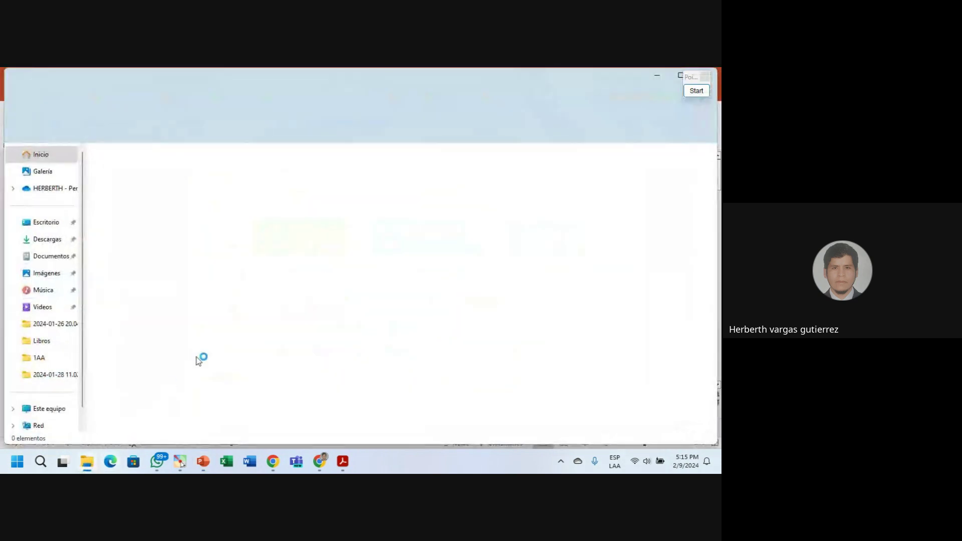
left_click(43, 257)
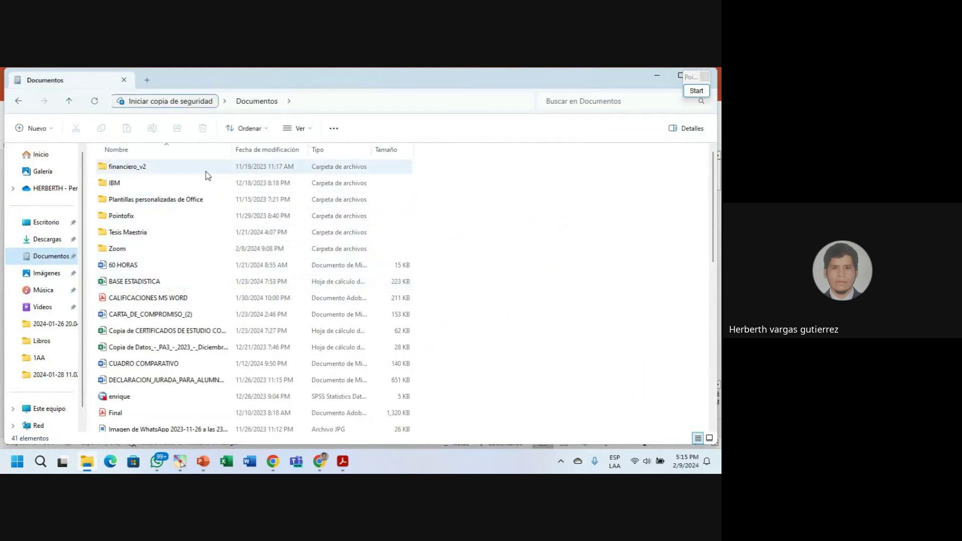
left_click(281, 150)
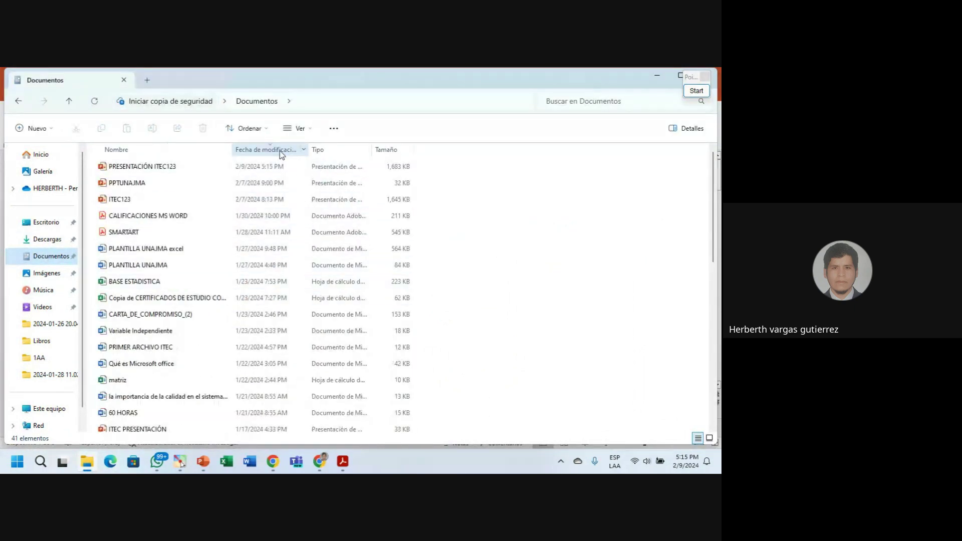
left_click(154, 170)
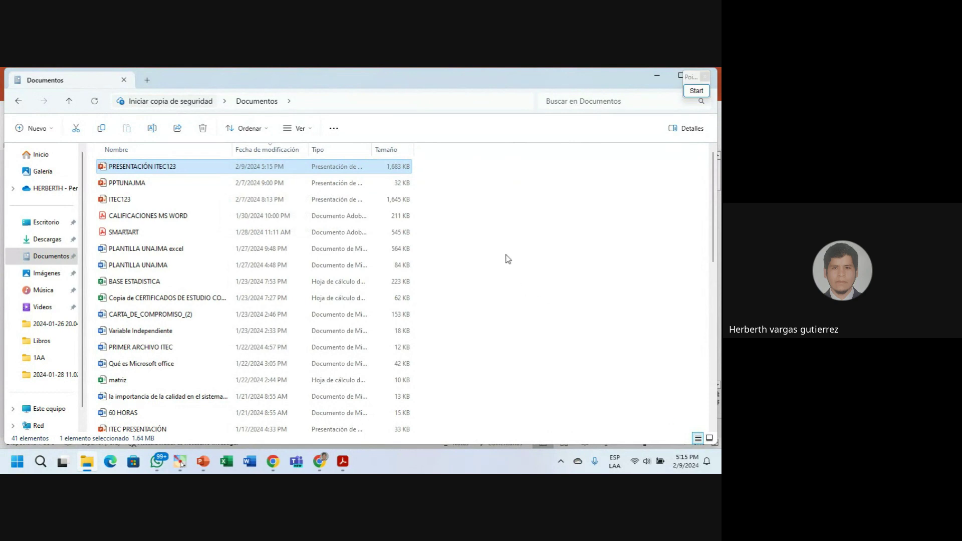
Examine the full set of file actions for PRESENTACIÓN ITEC123, including the Send to option, and return to the presentation
right_click(179, 167)
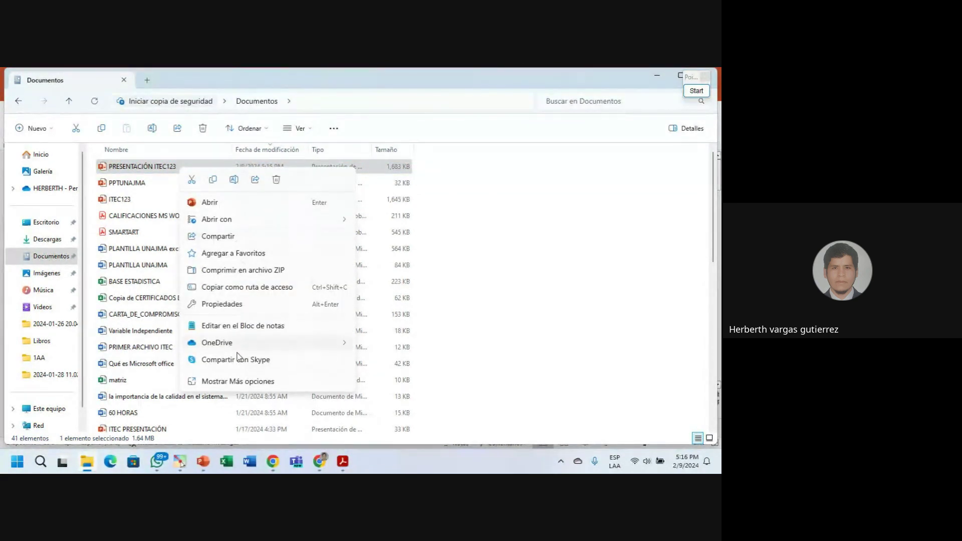
left_click(246, 379)
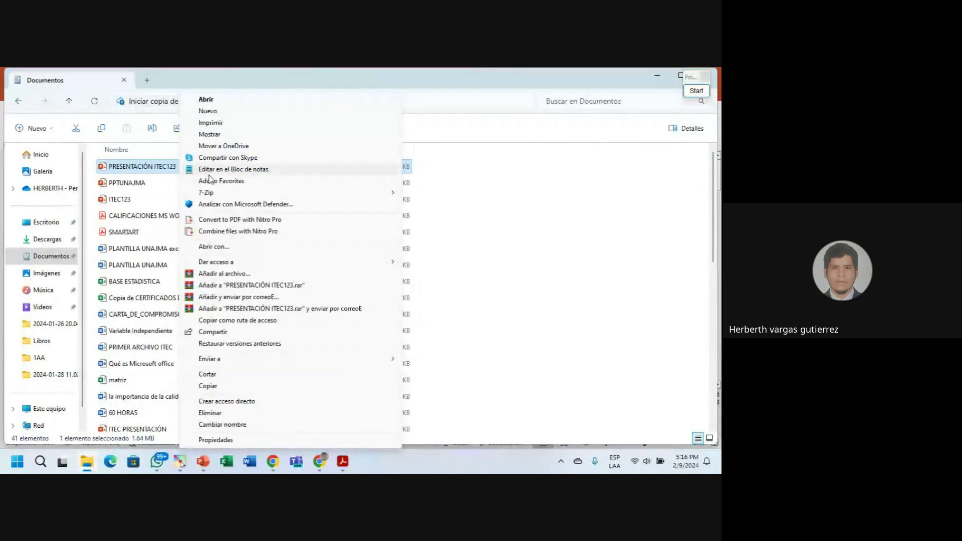
mouse_move(260, 365)
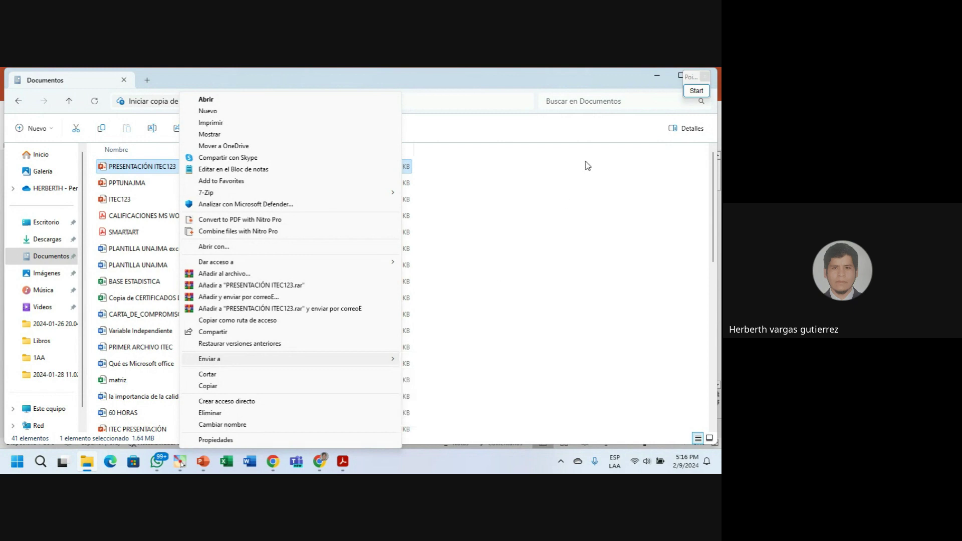
left_click(652, 77)
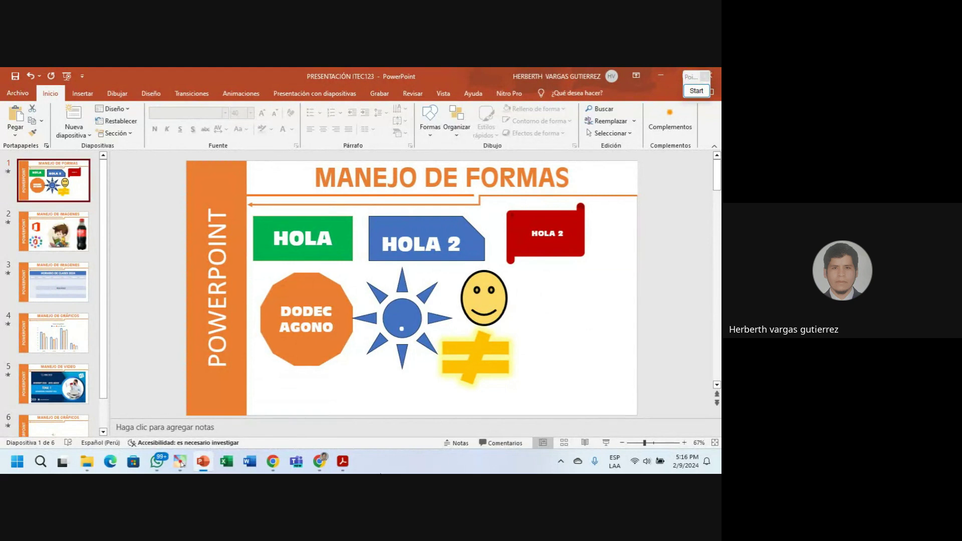
Switch to WhatsApp and search the chats for the contact's name
left_click(159, 465)
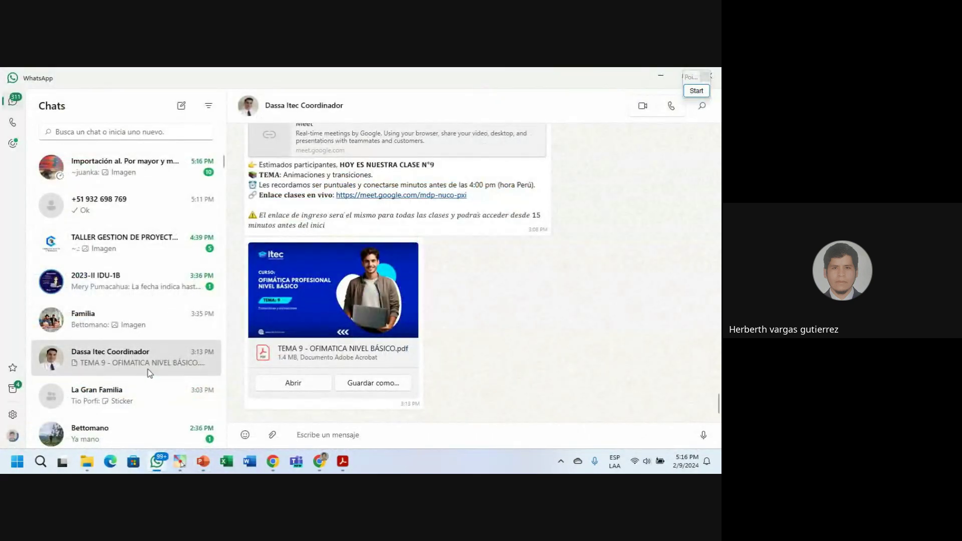
scroll(150, 372, "down", 2)
scroll(149, 369, "down", 2)
scroll(150, 369, "up", 4)
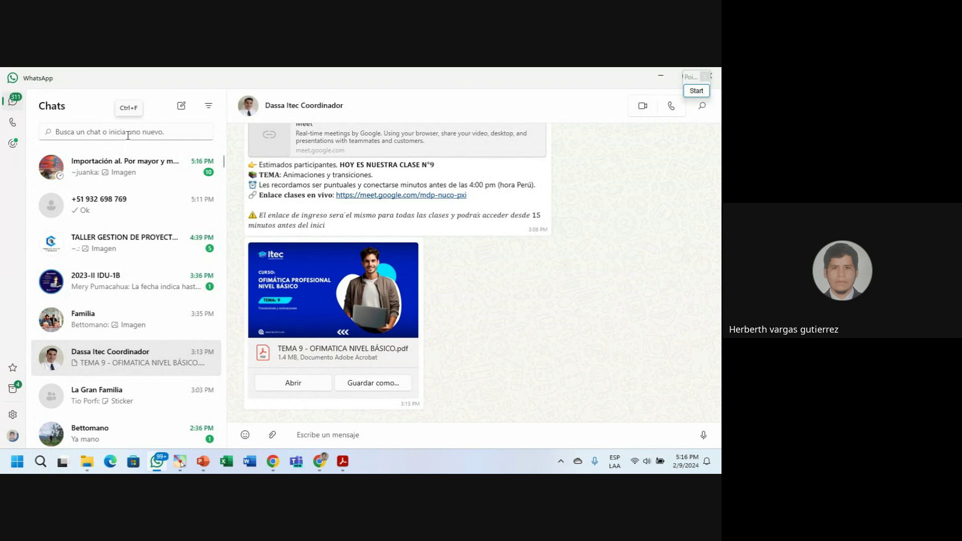
left_click(128, 132)
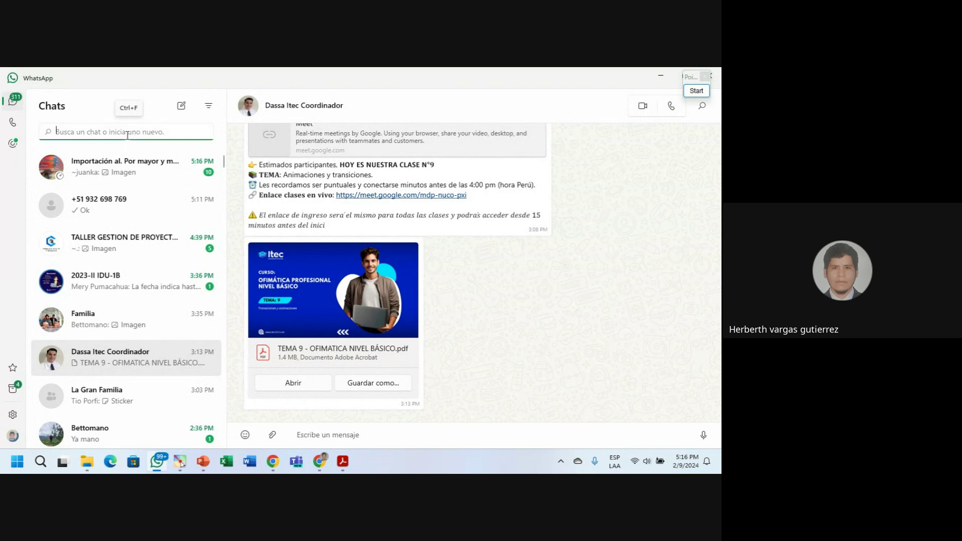
type("HER")
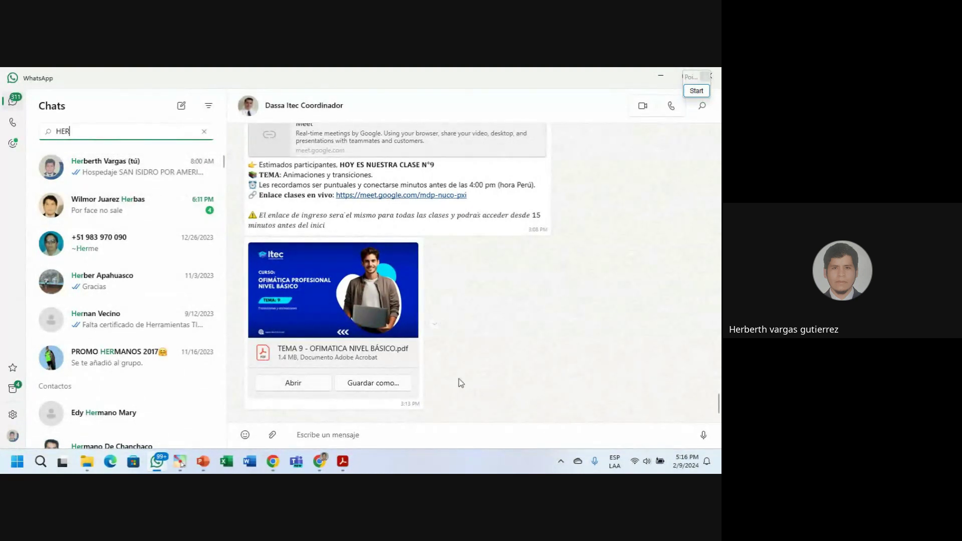
Try attaching PRESENTACIÓN ITEC123 from Documents as a document in the open chat, cancel the file selection and return to PowerPoint
left_click(389, 432)
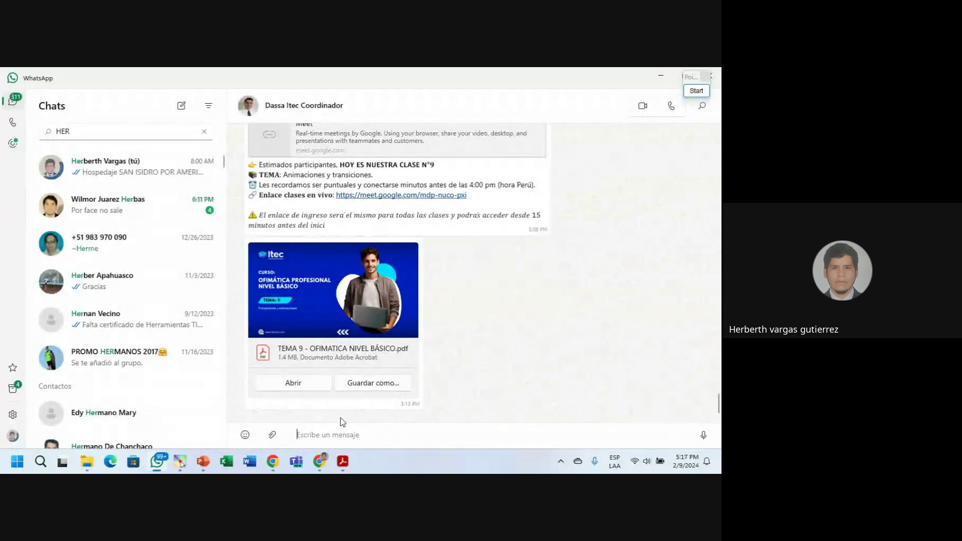
left_click(271, 436)
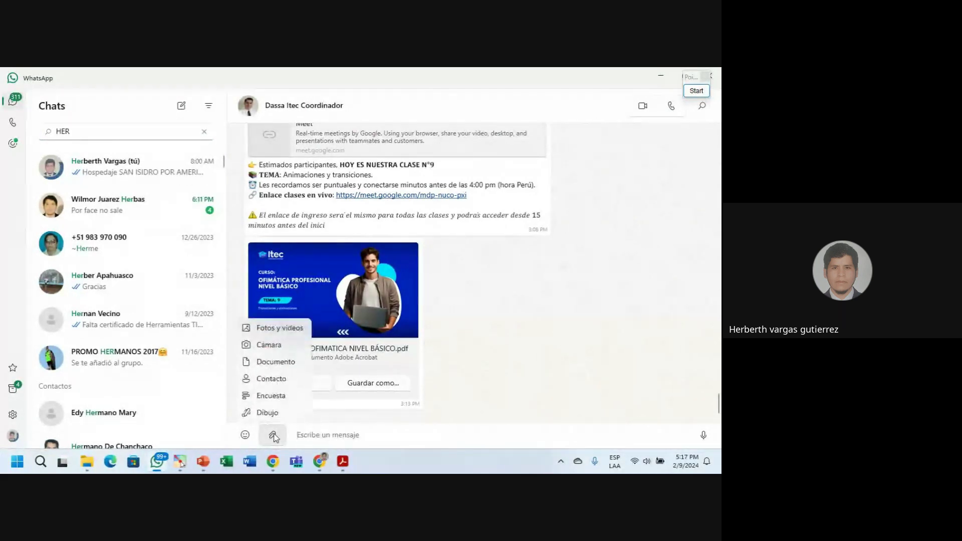
left_click(276, 361)
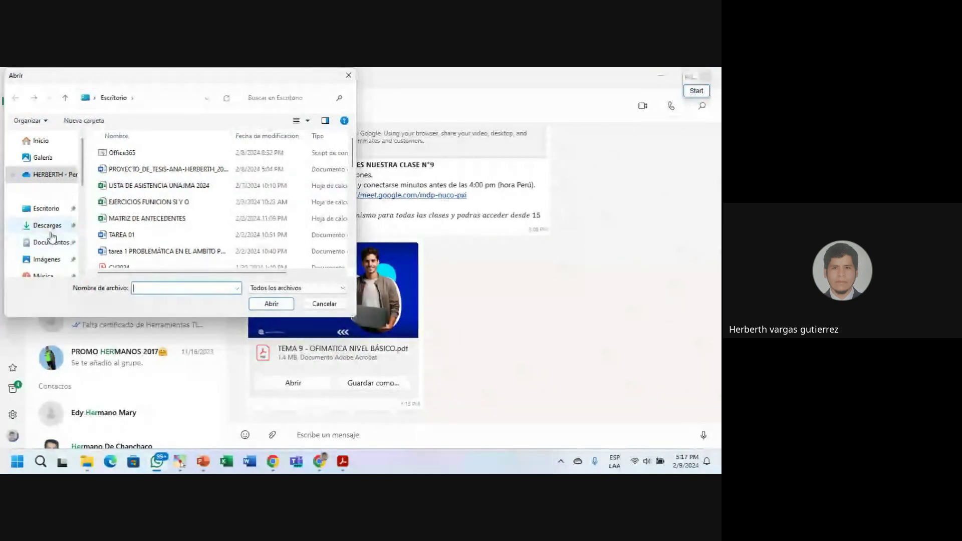
left_click(47, 243)
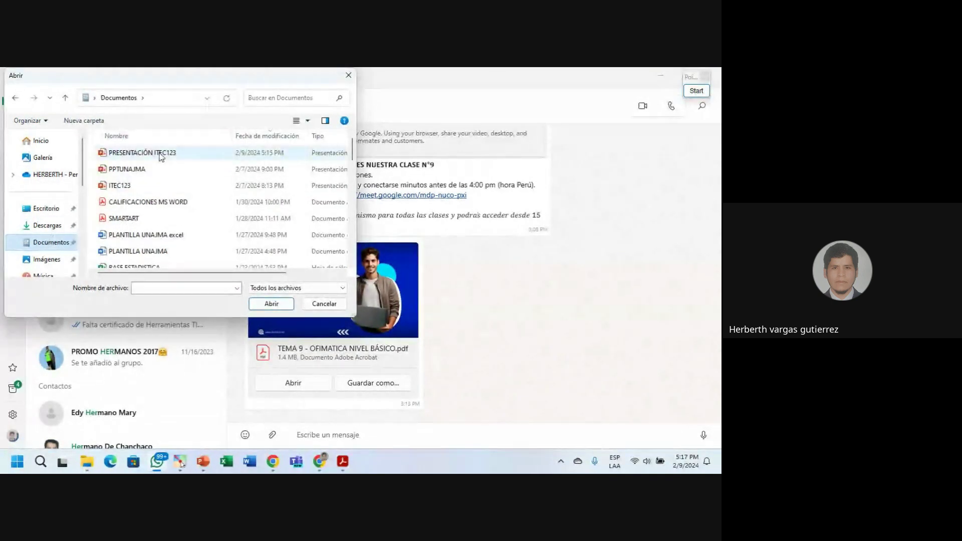
left_click(162, 153)
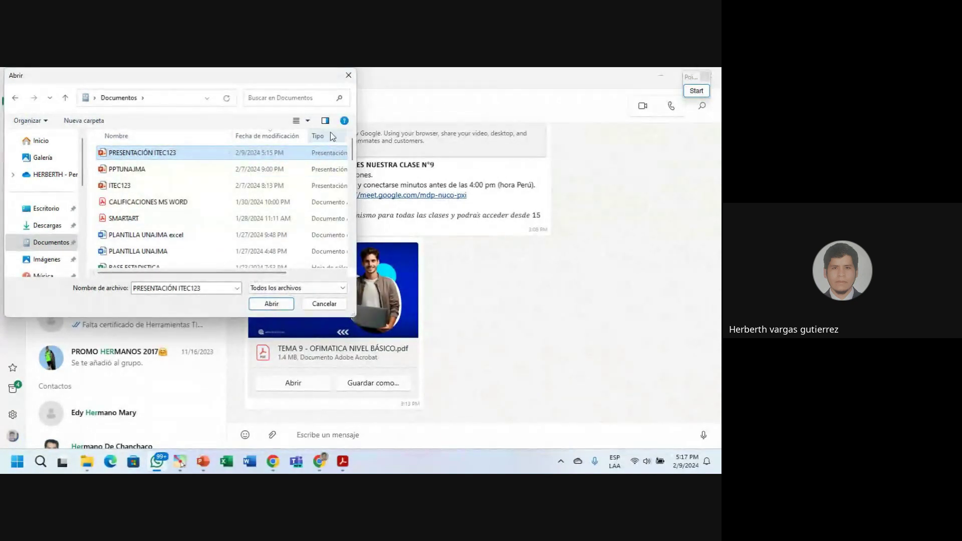
left_click(349, 75)
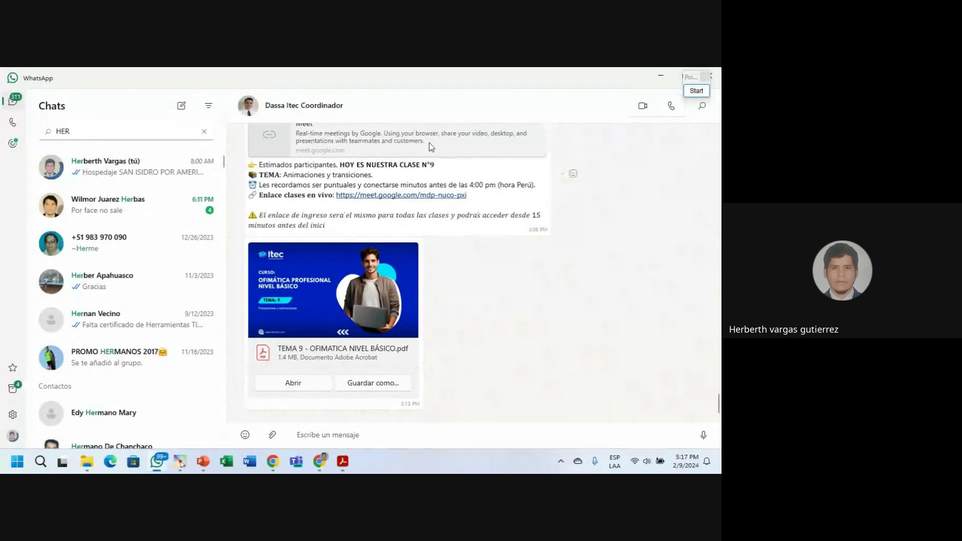
left_click(665, 79)
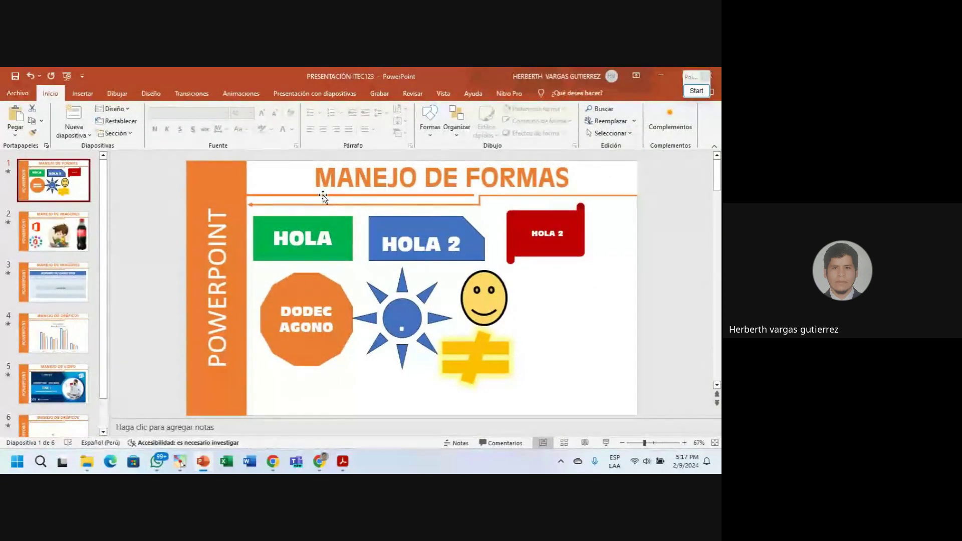
Switch back to the Google Meet call and place the cursor in the call's chat message field
mouse_move(322, 456)
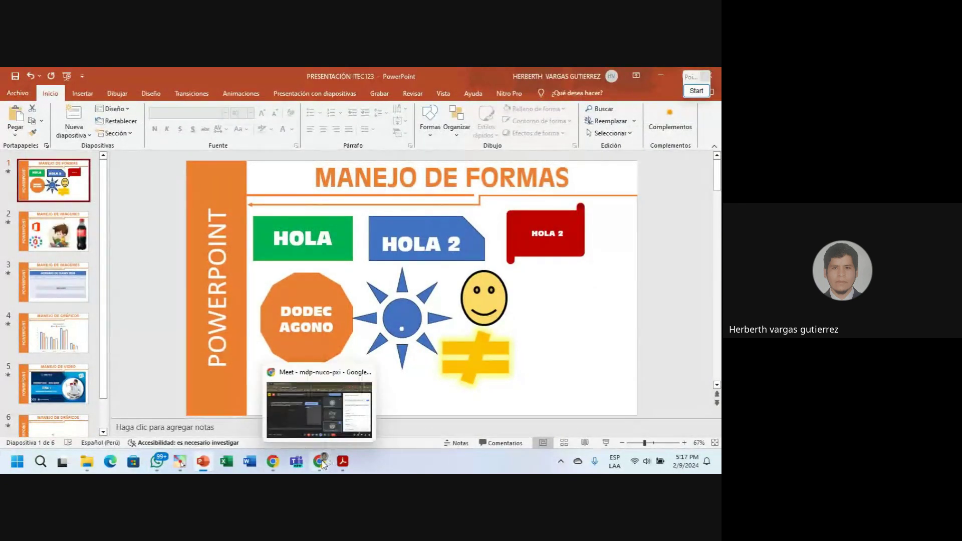
left_click(318, 406)
left_click(578, 391)
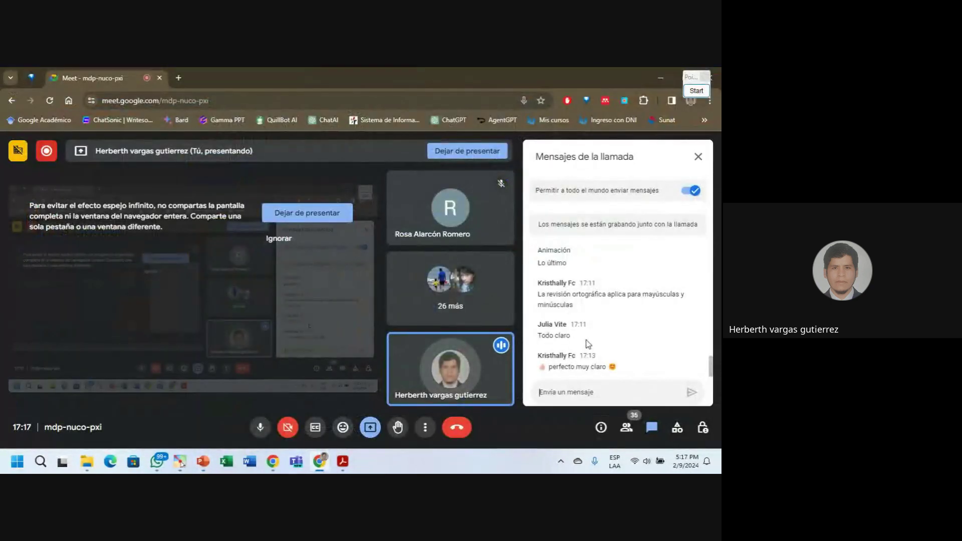
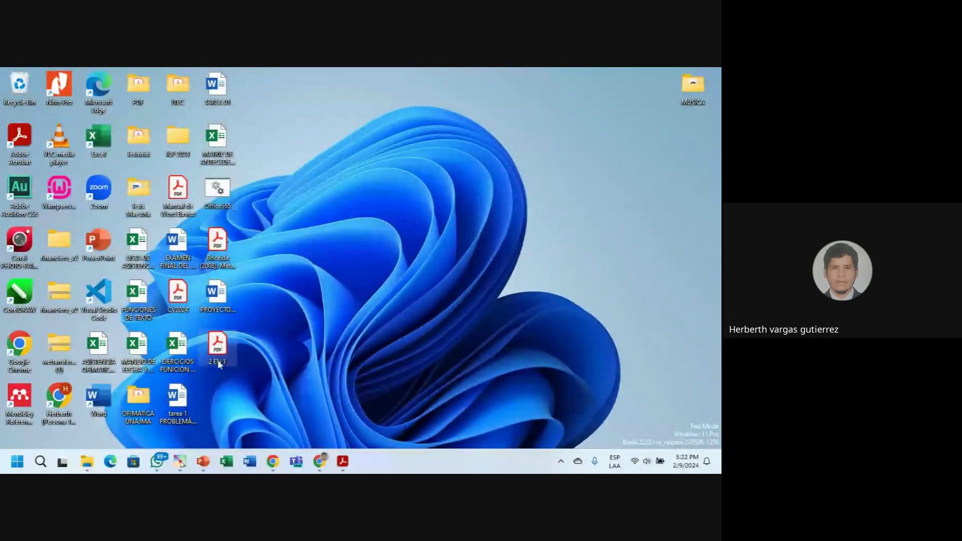
Open the 2 EN 1 PDF from the desktop in Adobe Acrobat and review the slides laid out on its pages
double_click(226, 361)
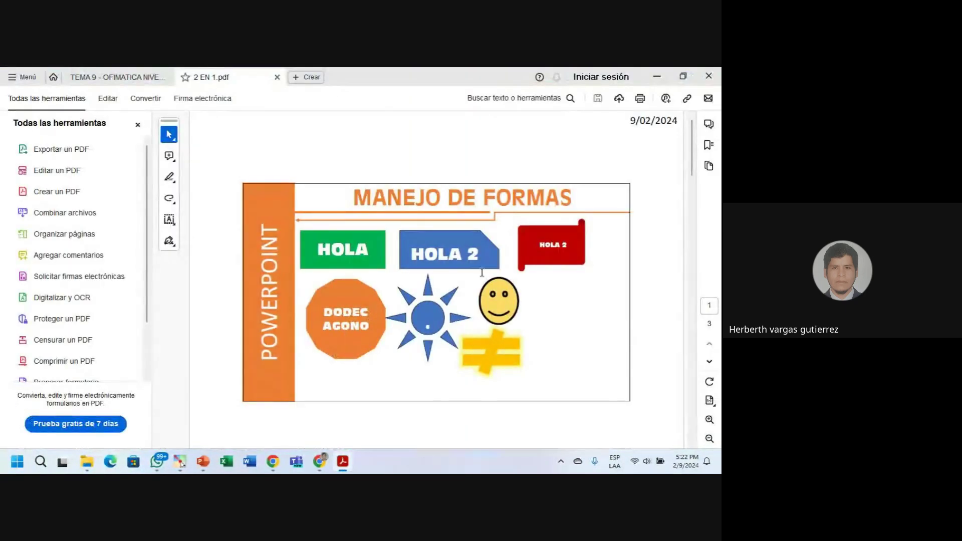
scroll(524, 227, "down", 3)
scroll(527, 231, "down", 9)
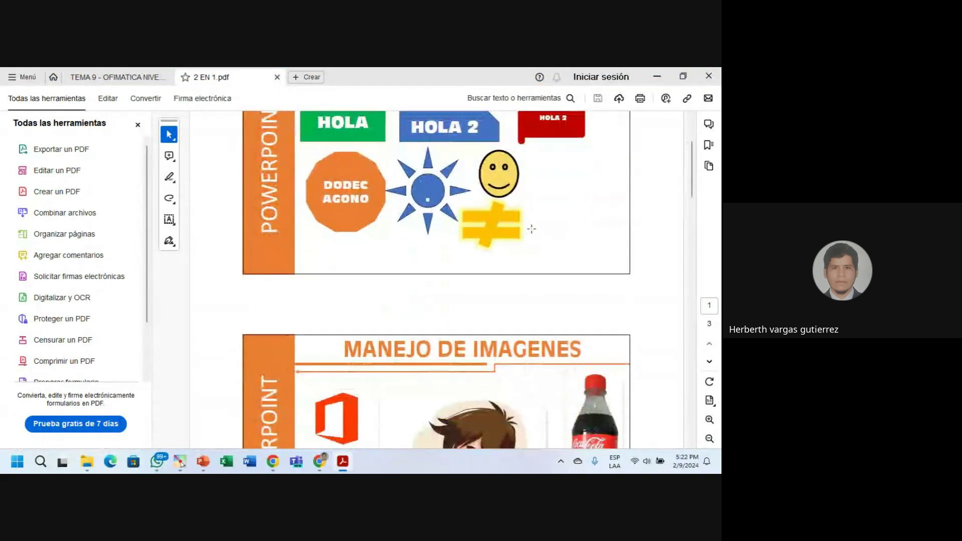
scroll(533, 231, "up", 10)
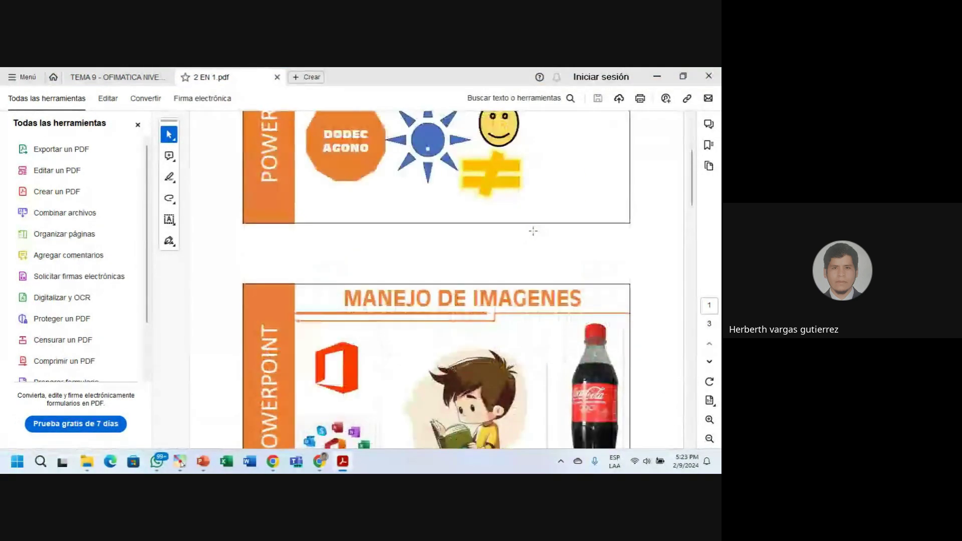
scroll(443, 169, "down", 8)
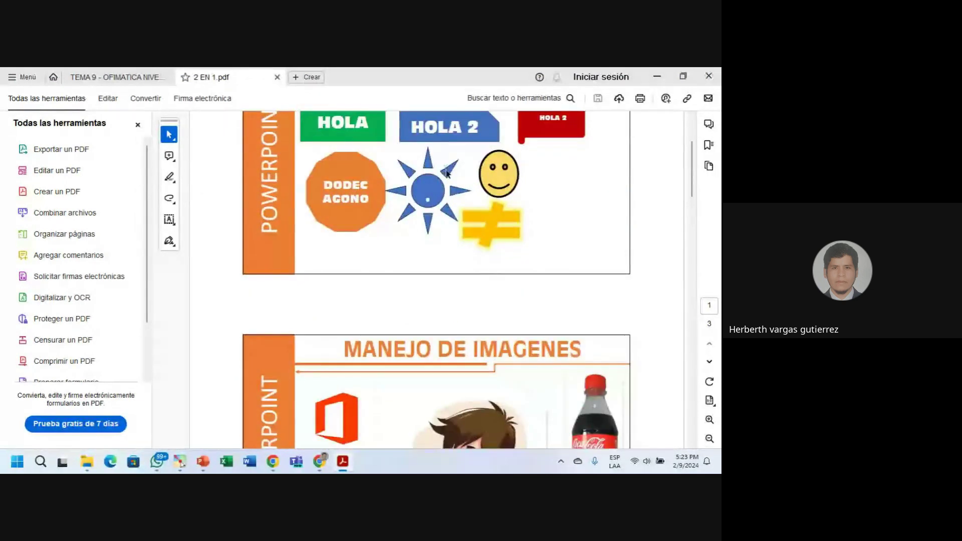
scroll(461, 192, "down", 2)
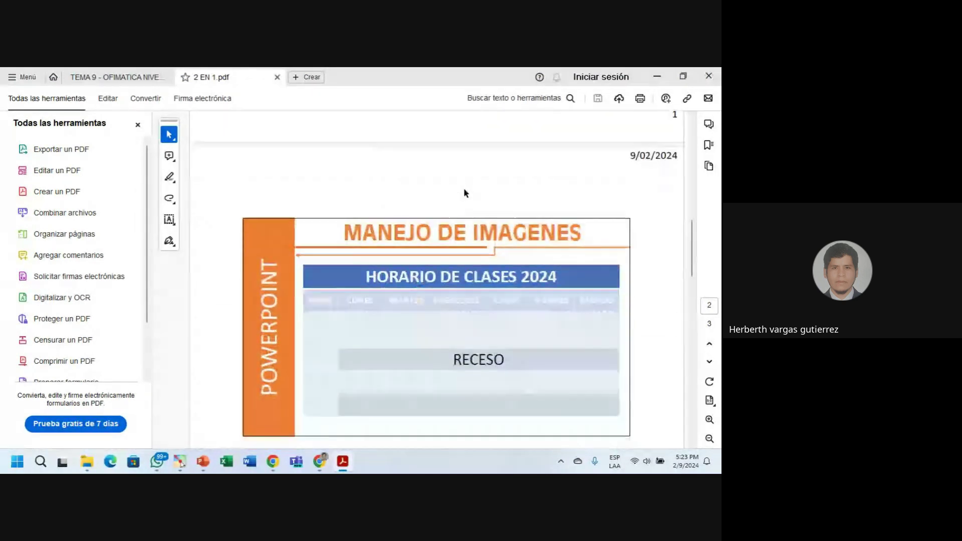
Examine the date and slide layout on the remaining pages of the 2 EN 1 PDF, close it and minimize Acrobat
left_click_drag(631, 156, 678, 157)
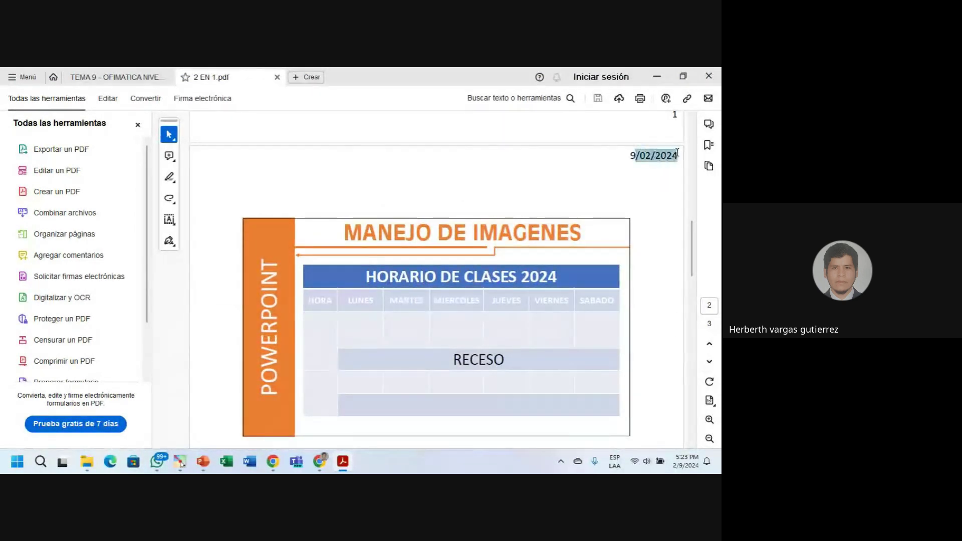
left_click(658, 162)
scroll(660, 161, "up", 2)
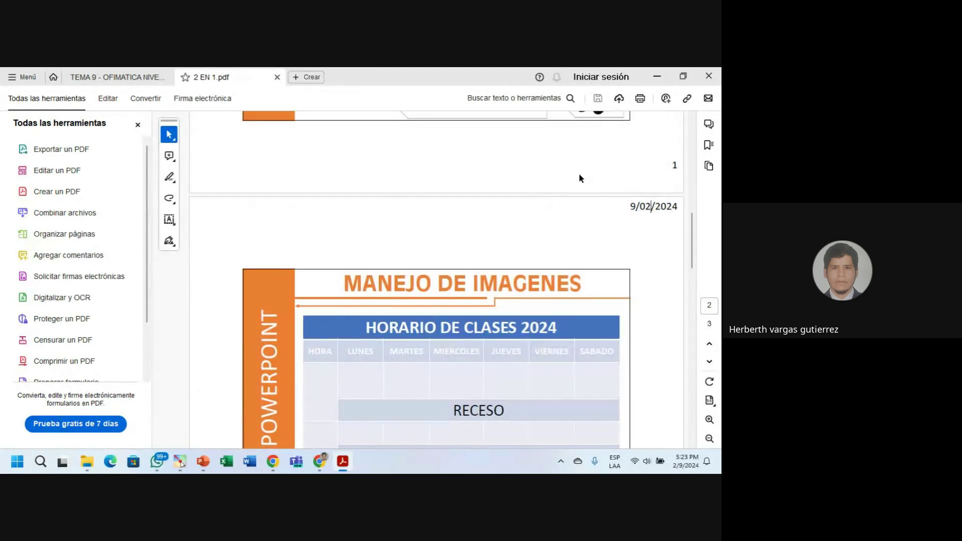
scroll(611, 215, "down", 6)
scroll(611, 215, "down", 20)
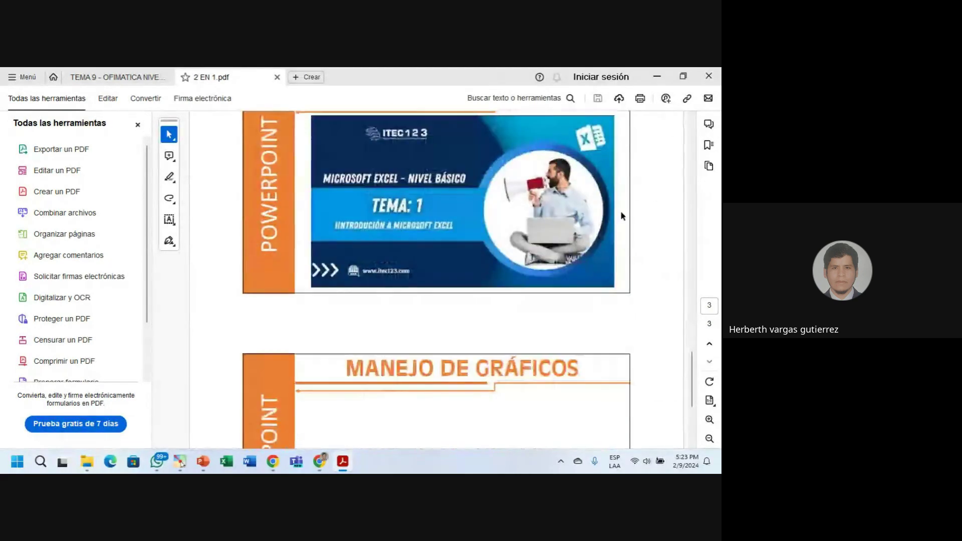
scroll(622, 211, "down", 4)
scroll(622, 211, "up", 6)
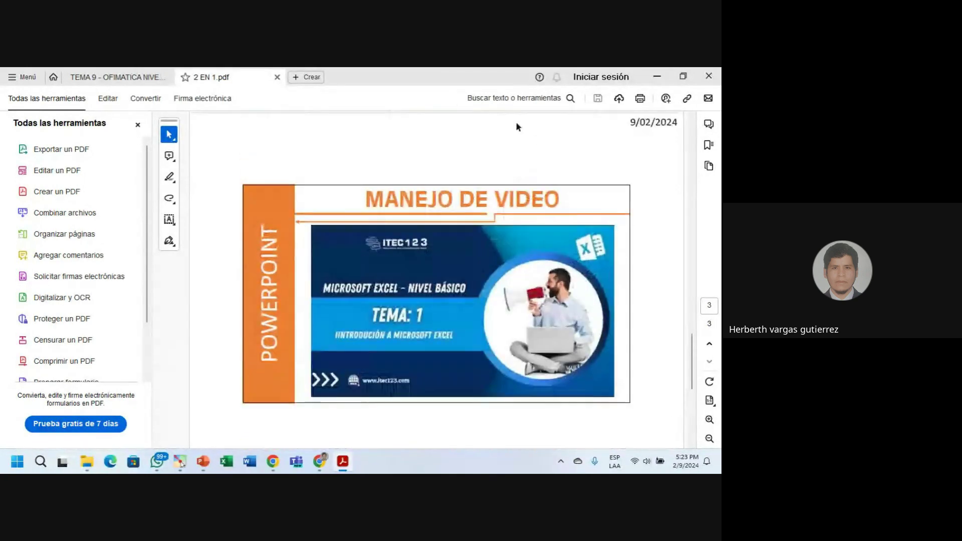
left_click(277, 77)
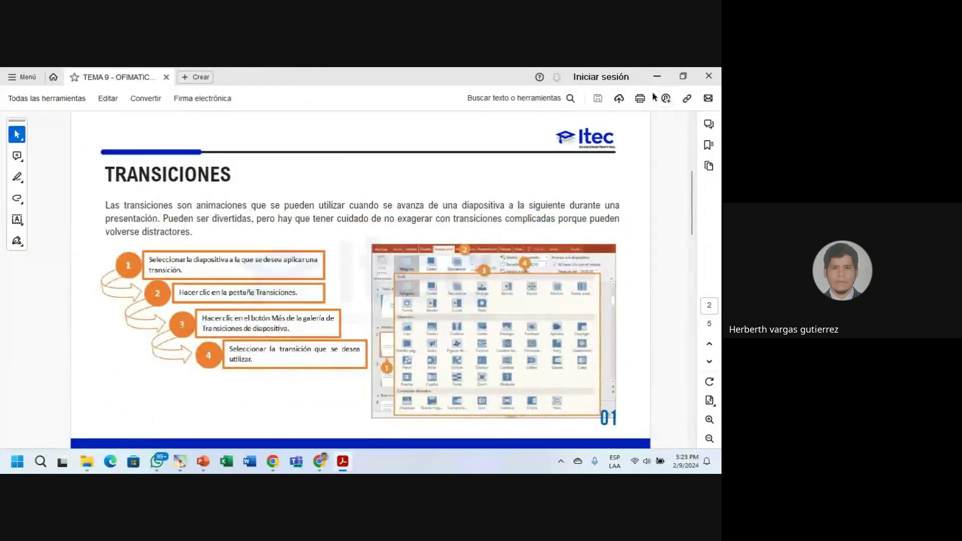
left_click(657, 76)
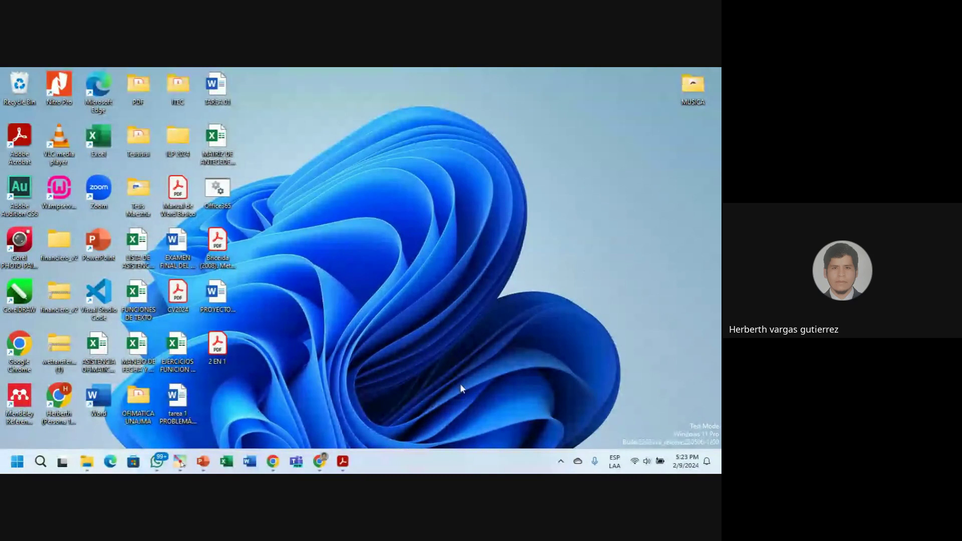
Check the Google Meet chat, switch to PowerPoint and show the page orientation options in the print settings
left_click(320, 461)
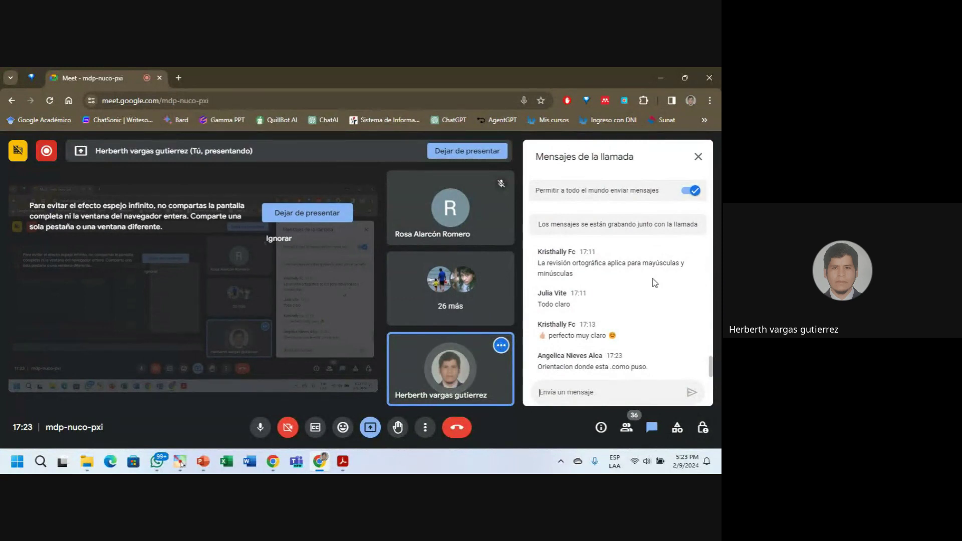
left_click(651, 80)
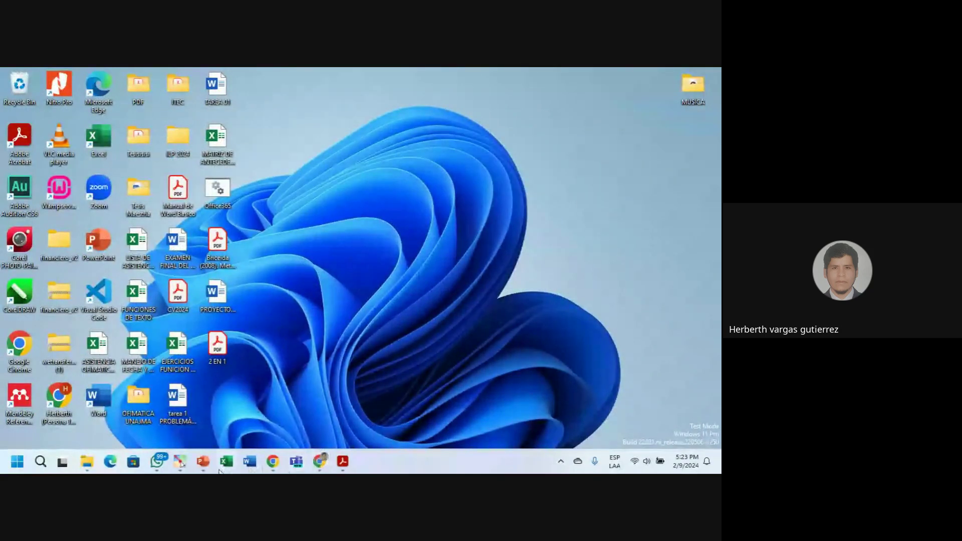
left_click(203, 461)
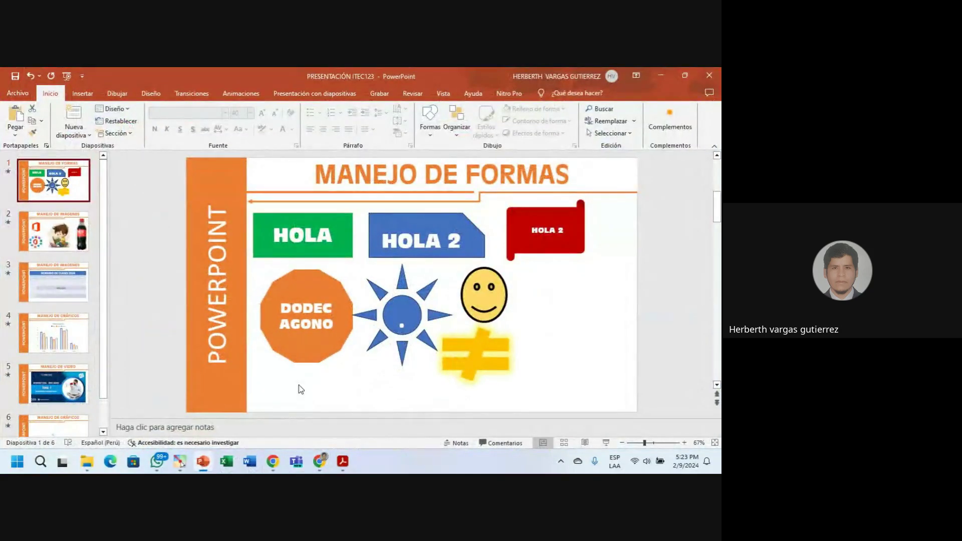
key("ctrl+p")
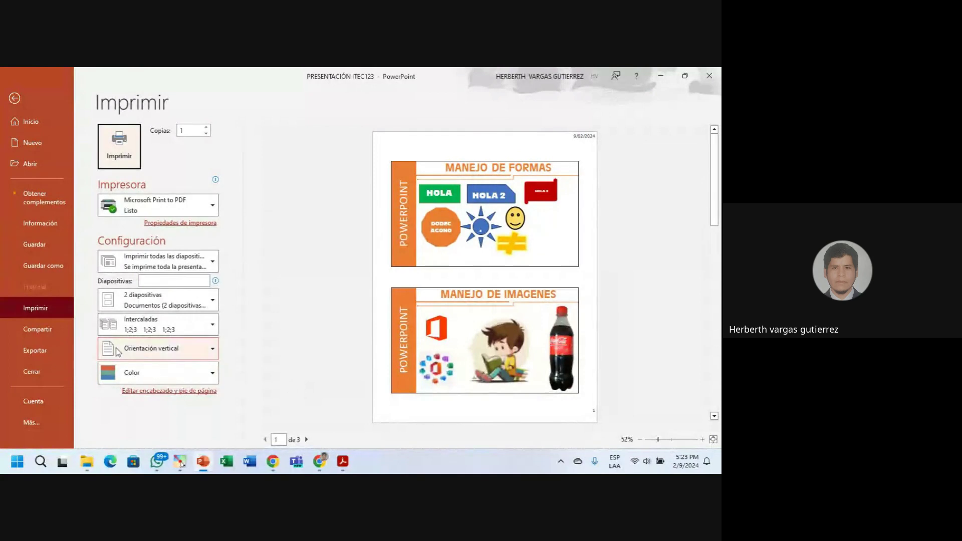
left_click(175, 351)
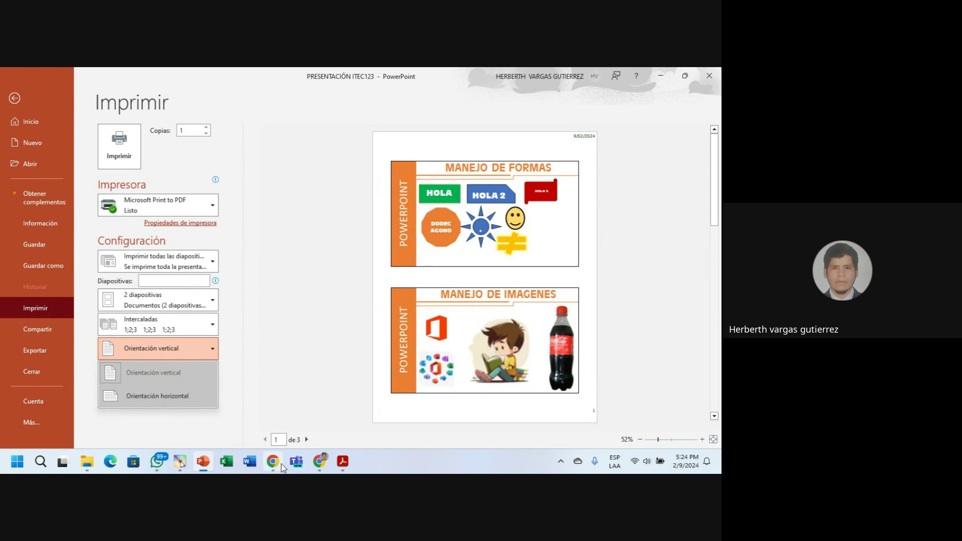
Check the Google Meet chat again, return to PowerPoint, leave the print settings and look through the slide thumbnails
left_click(316, 463)
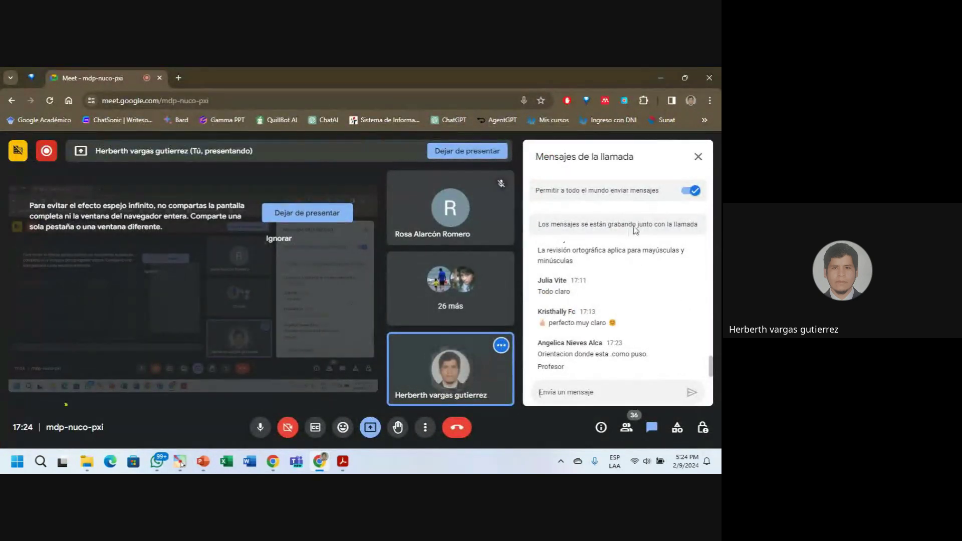
left_click(660, 79)
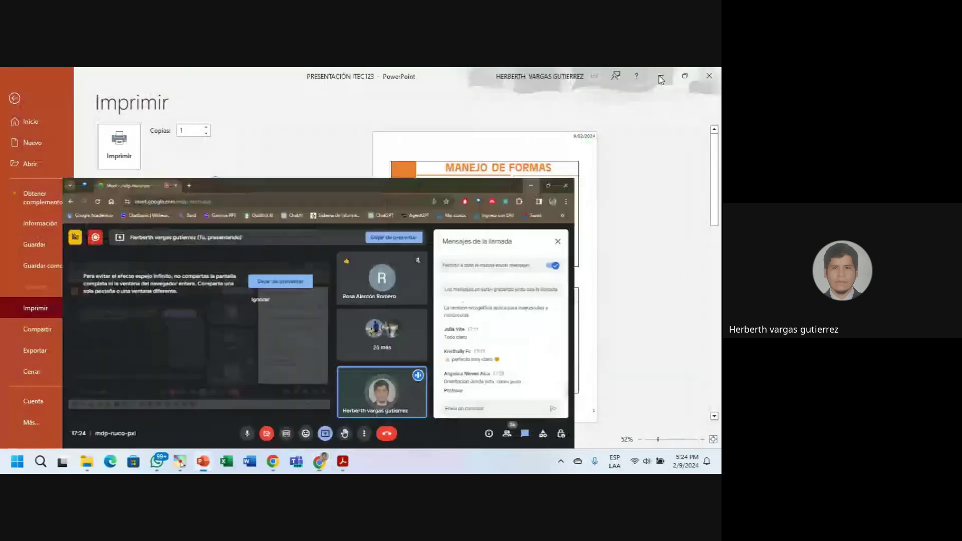
key("Escape")
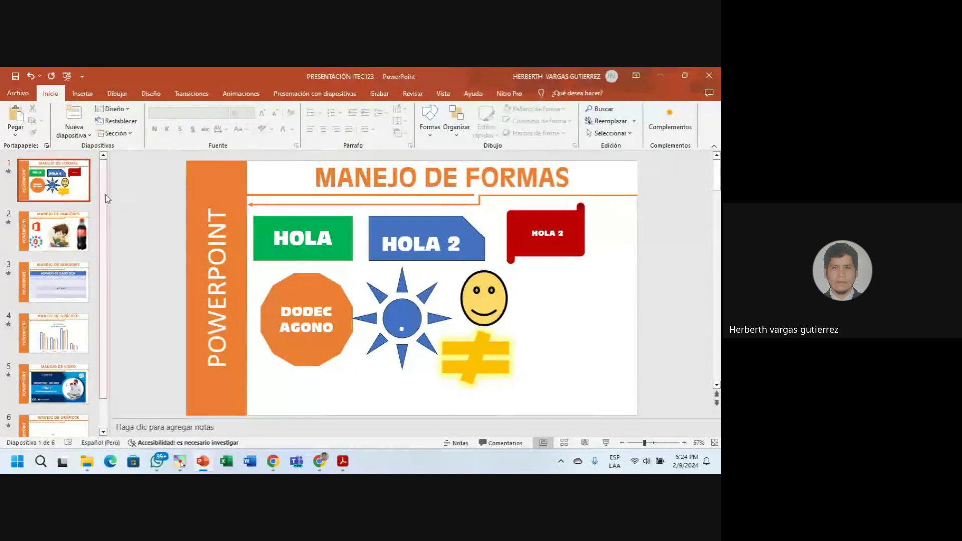
scroll(102, 185, "down", 2)
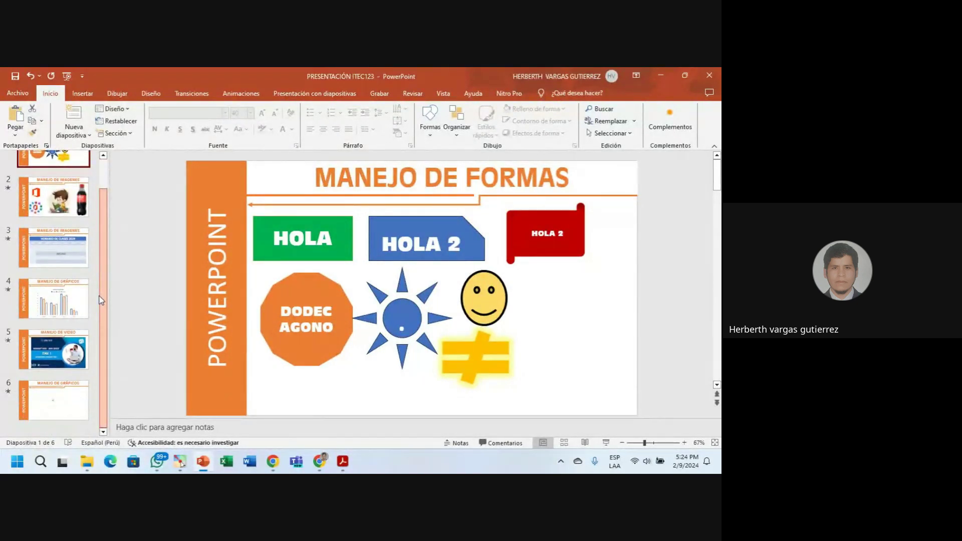
scroll(92, 226, "up", 2)
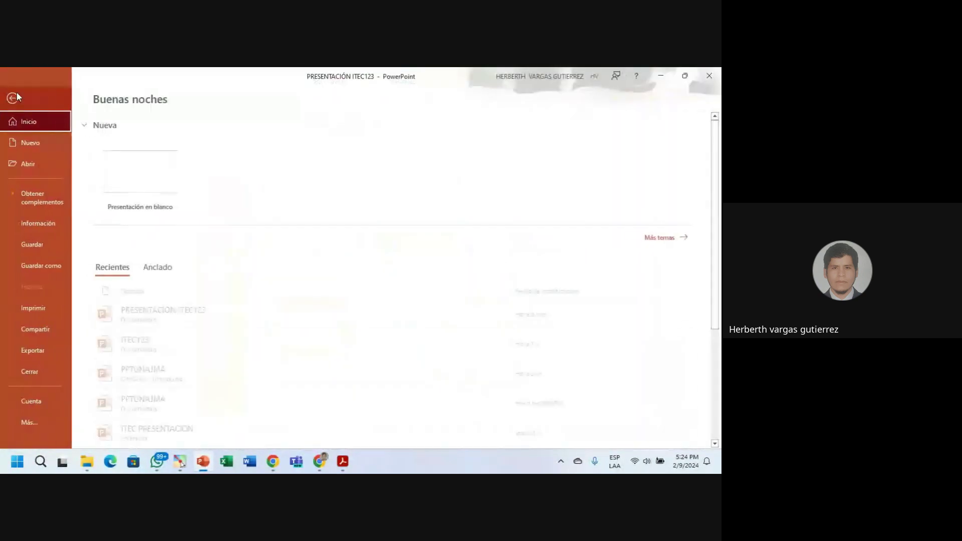
Save PRESENTACIÓN ITEC123 as an MPEG-4 video in Documentos, continuing without the multimedia files that cannot be included
left_click(18, 93)
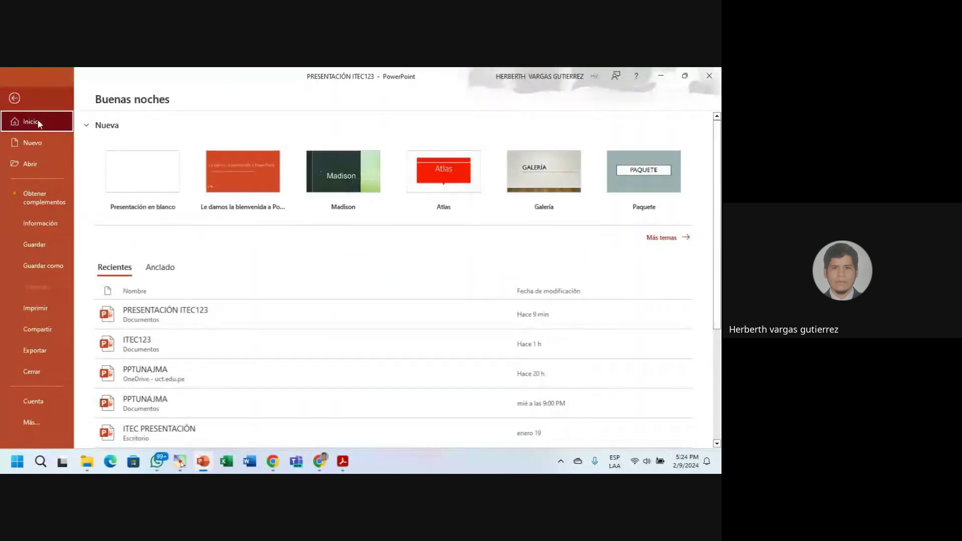
left_click(49, 268)
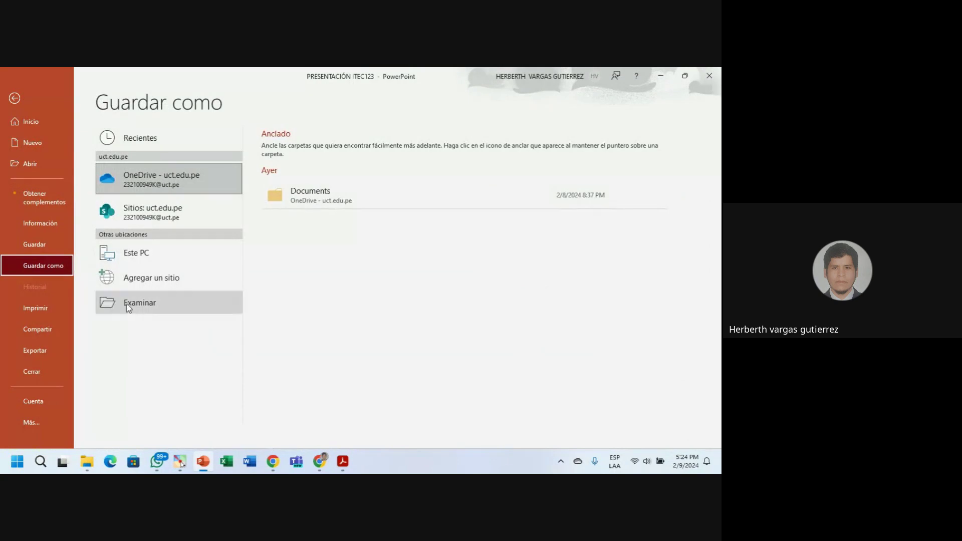
left_click(129, 303)
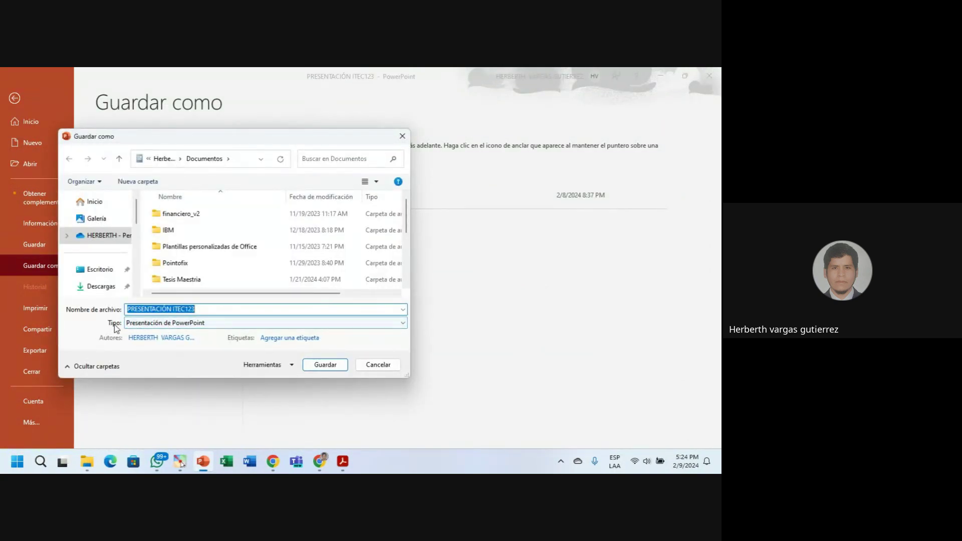
left_click(159, 324)
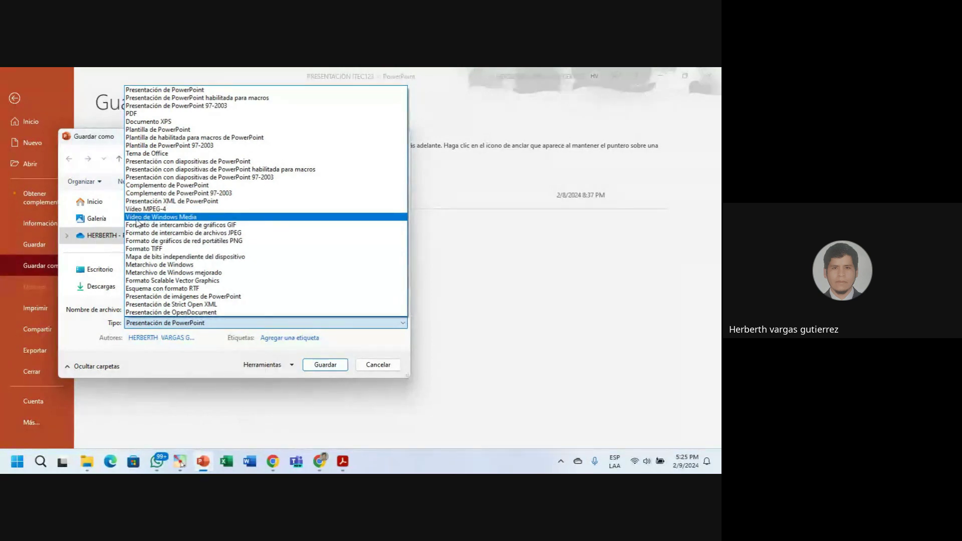
left_click(158, 210)
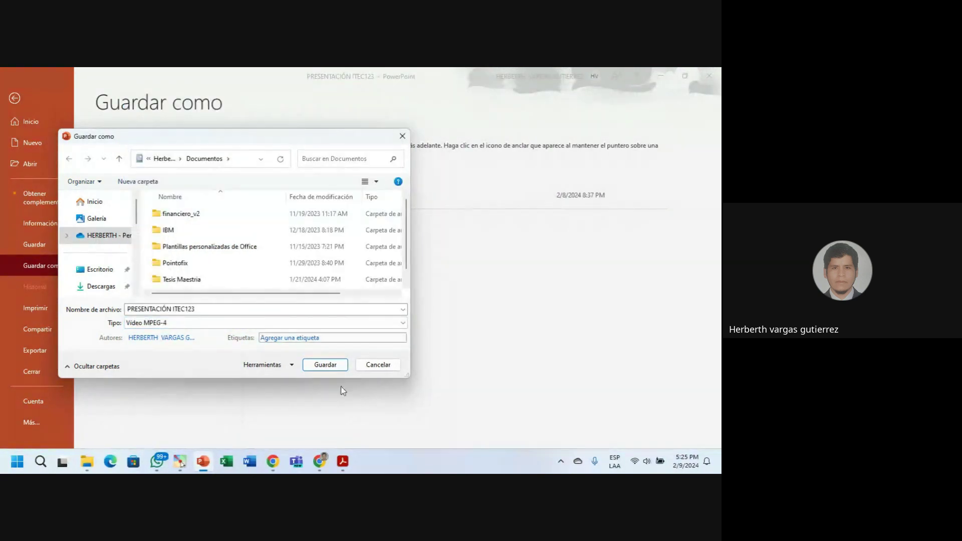
left_click(325, 365)
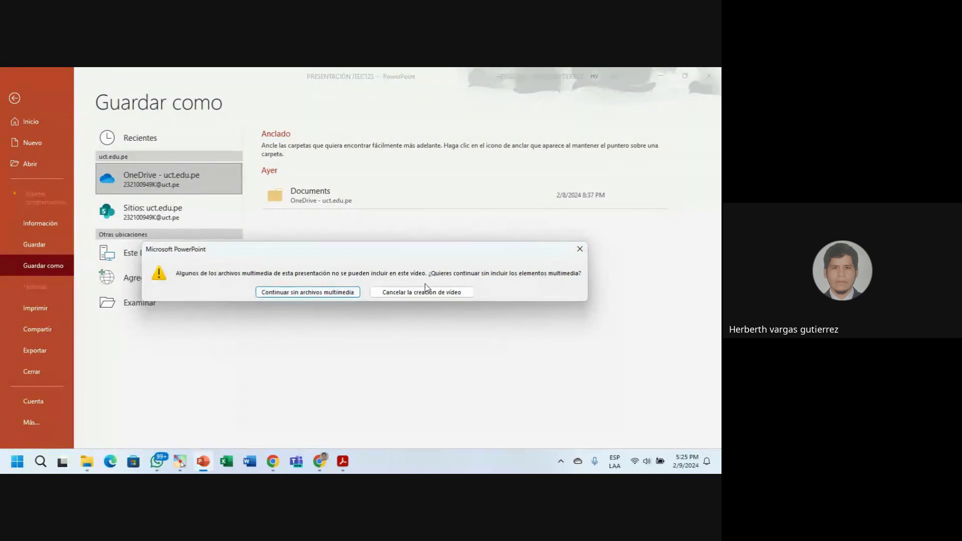
left_click(308, 294)
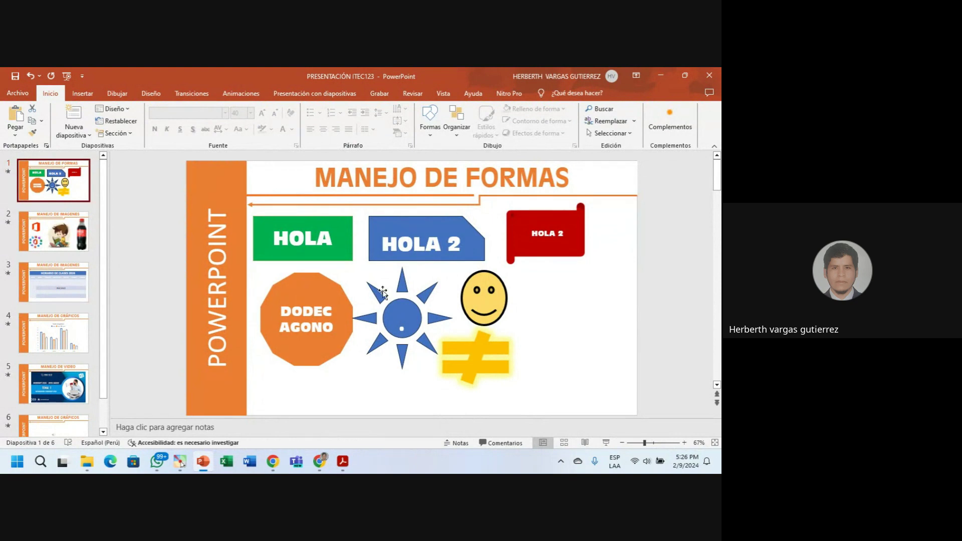
Refresh the Documentos folder in File Explorer, play the PRESENTACIÓN ITEC123 MP4 file and close the media player
left_click(87, 461)
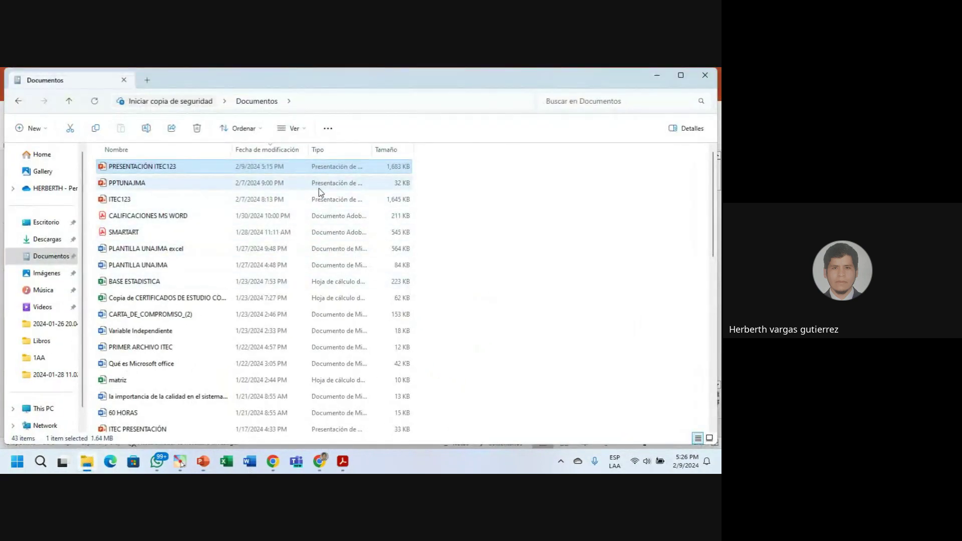
left_click(94, 101)
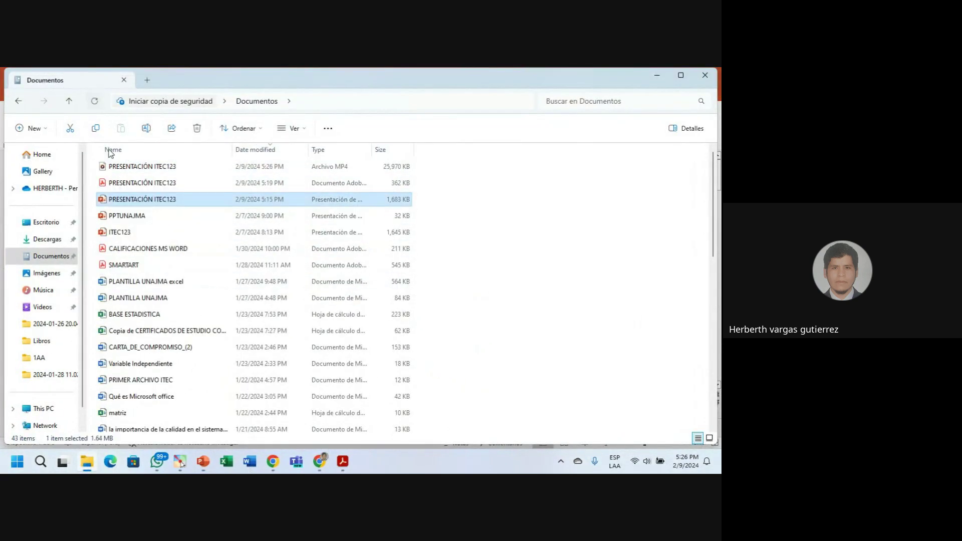
left_click(146, 168)
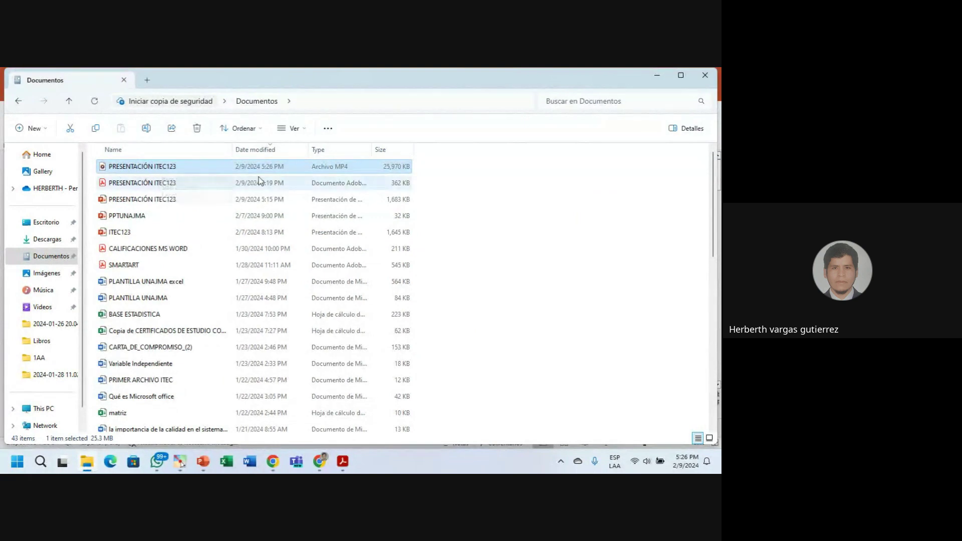
double_click(149, 166)
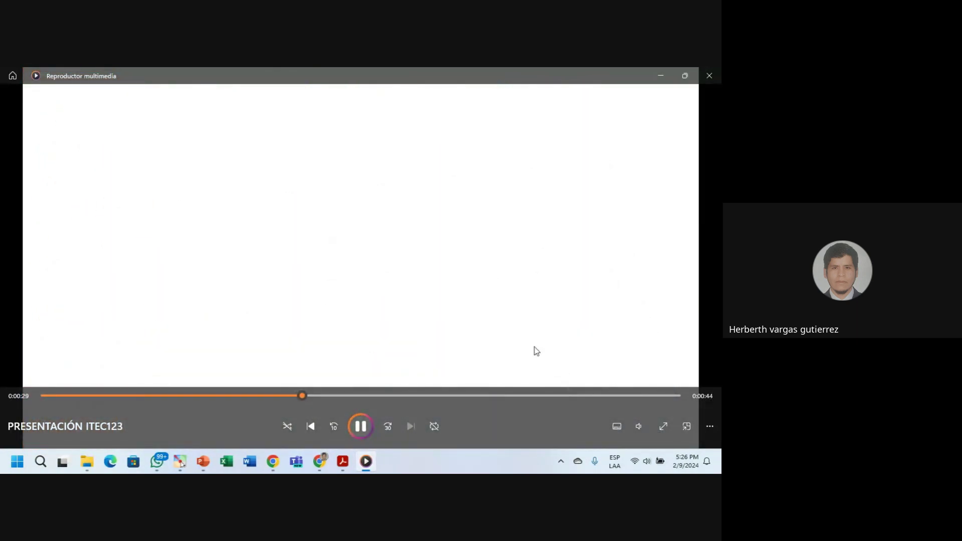
left_click(709, 80)
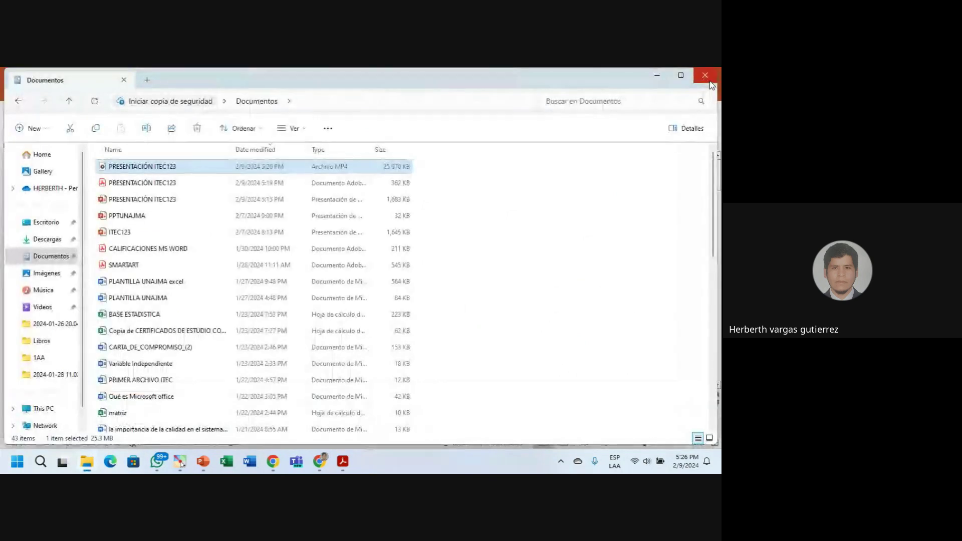
Minimize the Documentos folder window and switch to the Google Meet call to read its chat messages
left_click(657, 75)
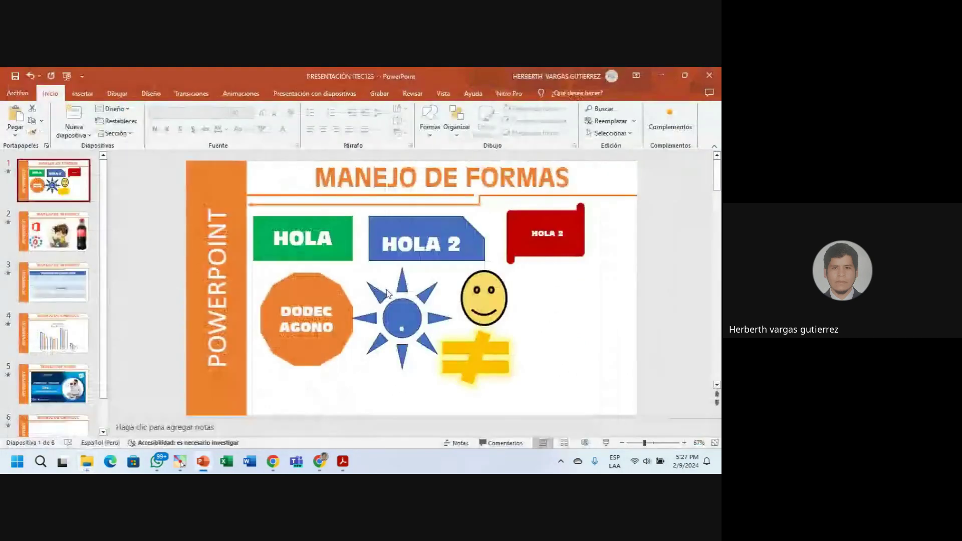
left_click(322, 462)
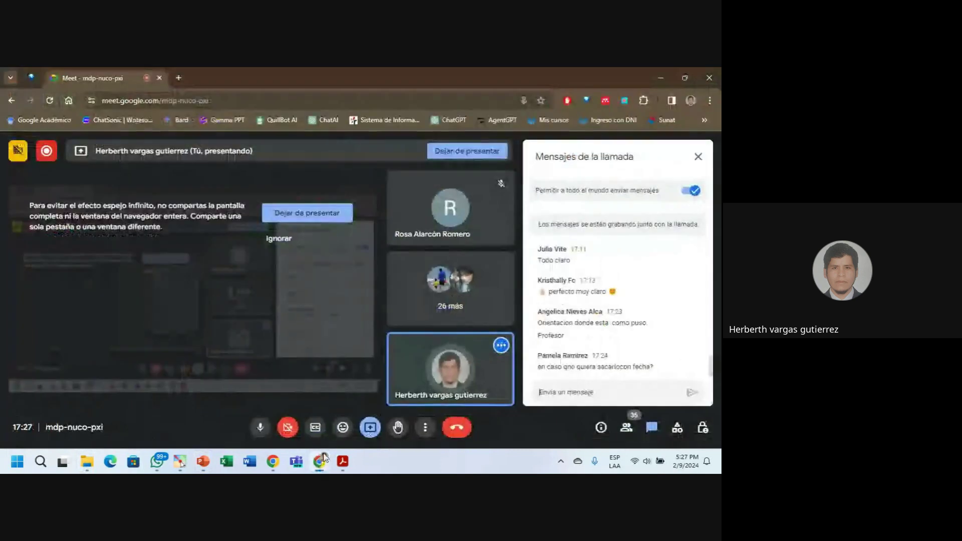